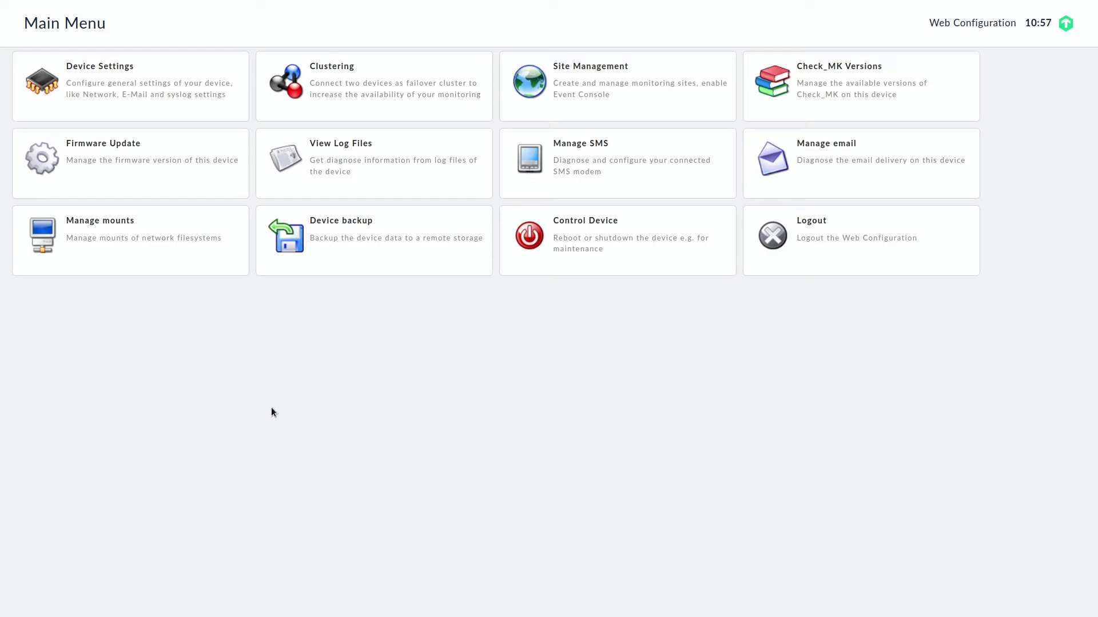
Stop the monitoring site "test" in the site management
{"action": "left_click", "coordinate": [696, 98]}
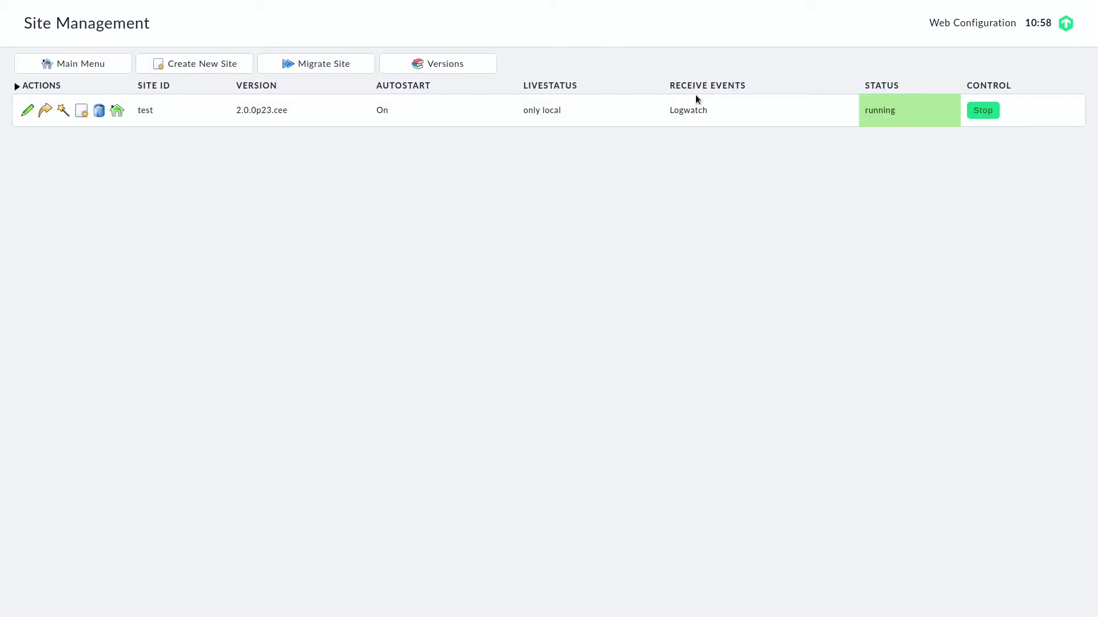
{"action": "left_click", "coordinate": [983, 110]}
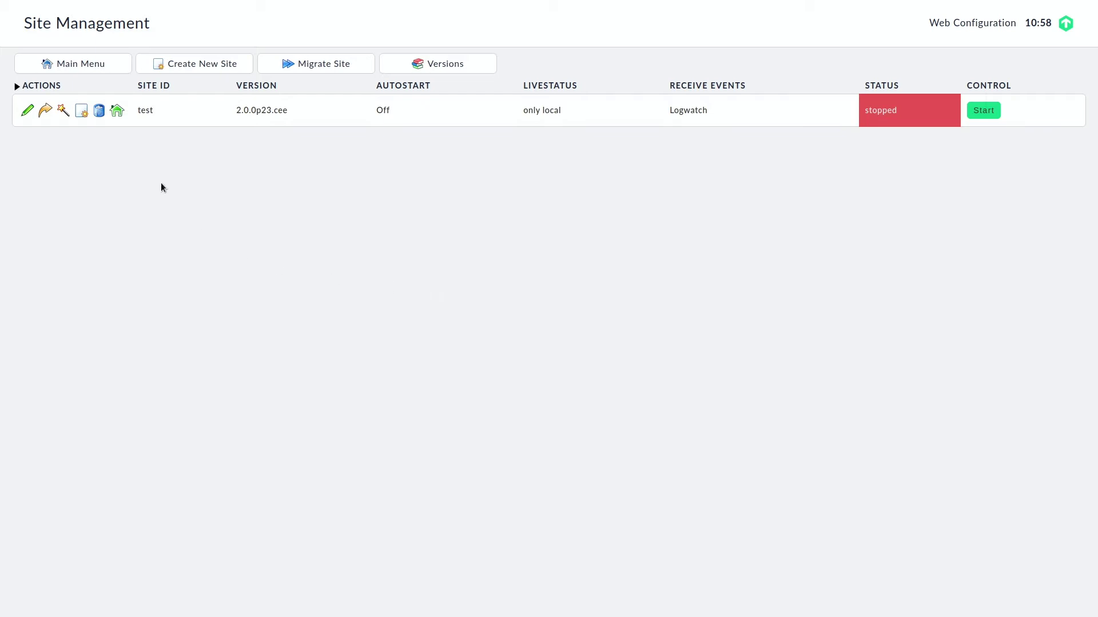
{"action": "left_click", "coordinate": [93, 65]}
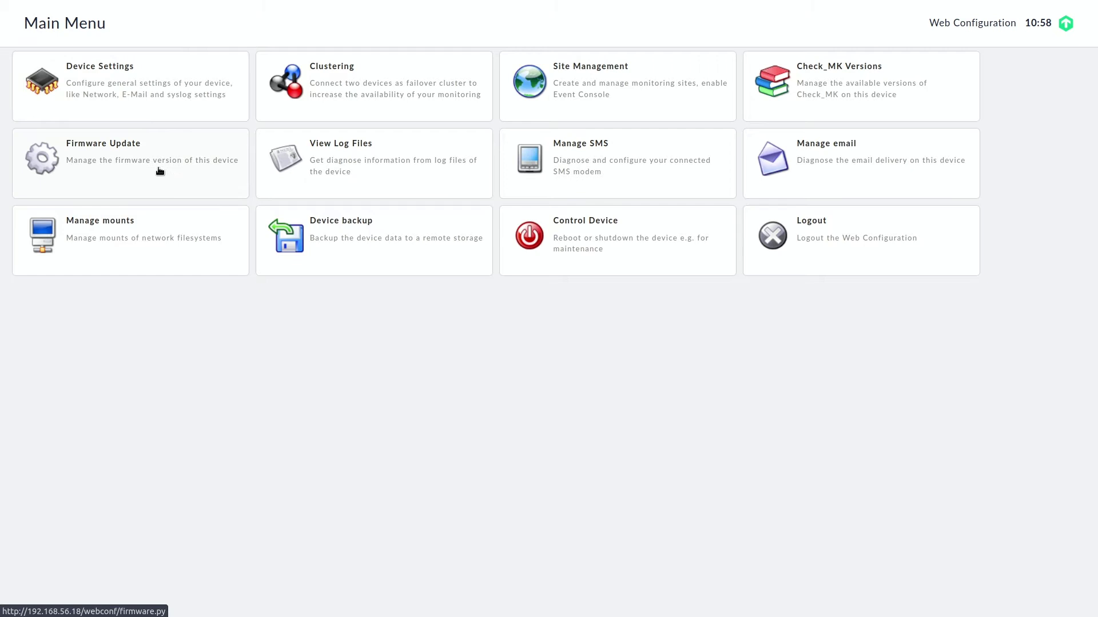
Upload the firmware file cma-1.5.0.cfw and confirm the firmware update of the device
{"action": "left_click", "coordinate": [104, 173]}
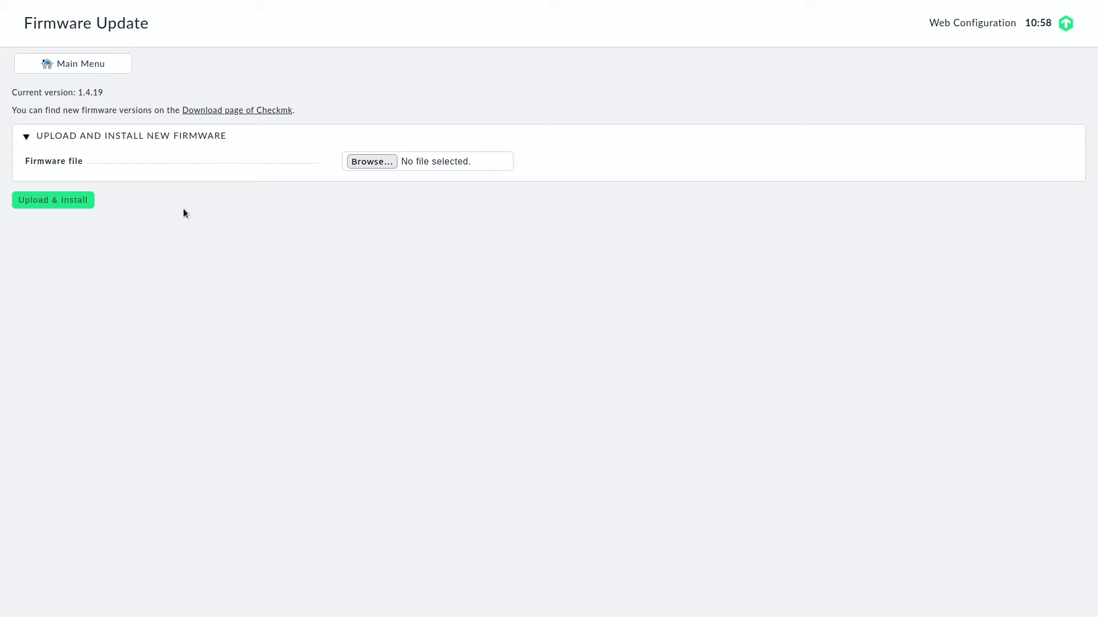
{"action": "left_click", "coordinate": [368, 163]}
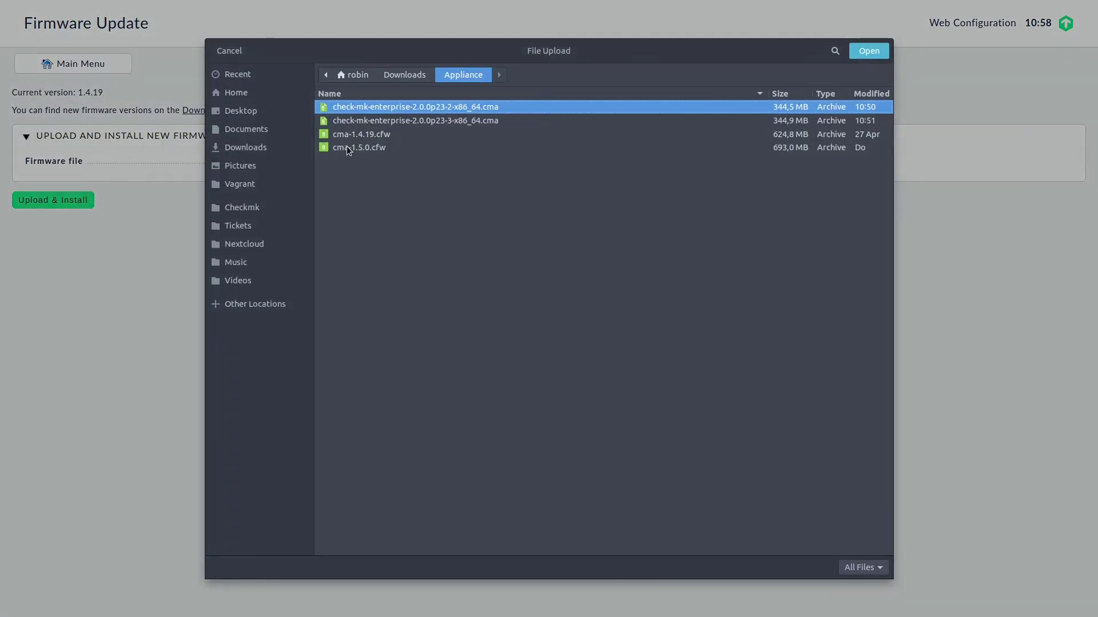
{"action": "left_click", "coordinate": [364, 147]}
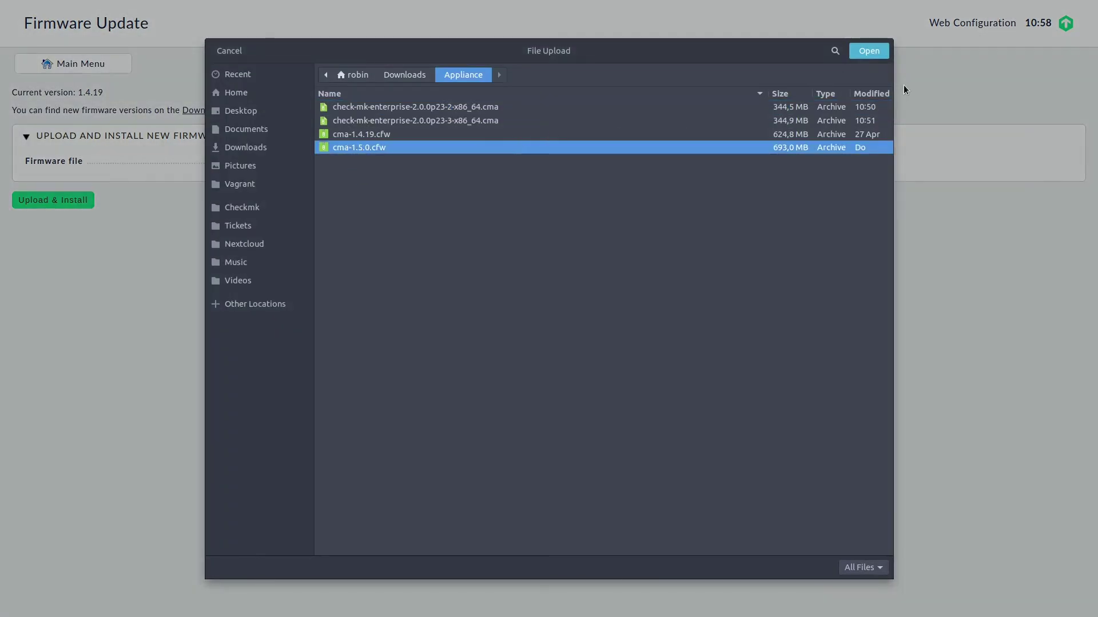
{"action": "left_click", "coordinate": [869, 51]}
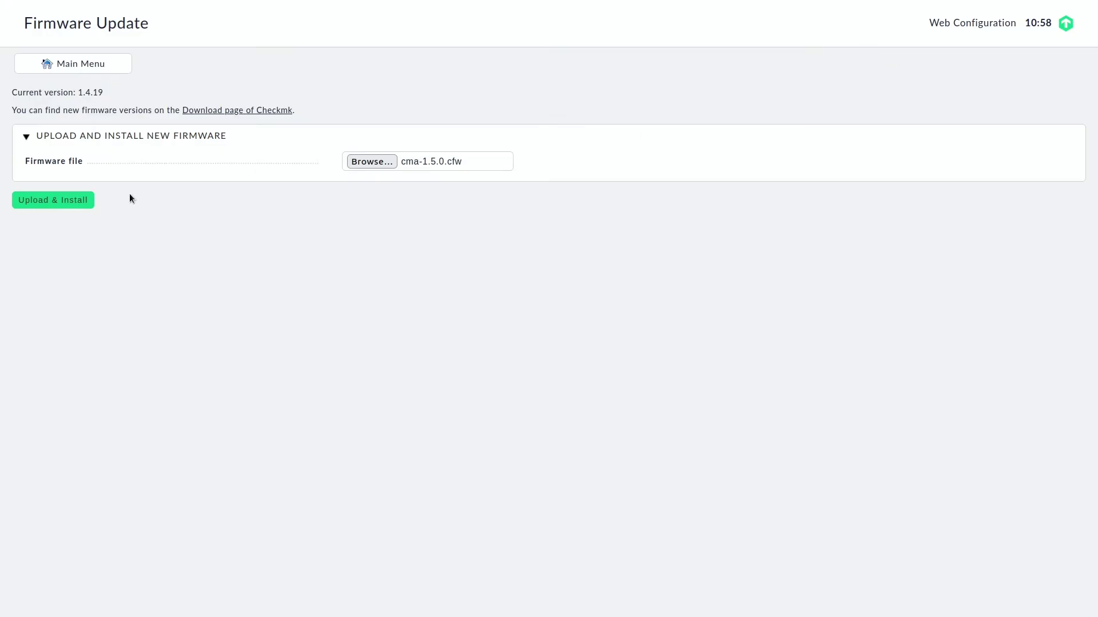
{"action": "left_click", "coordinate": [73, 202]}
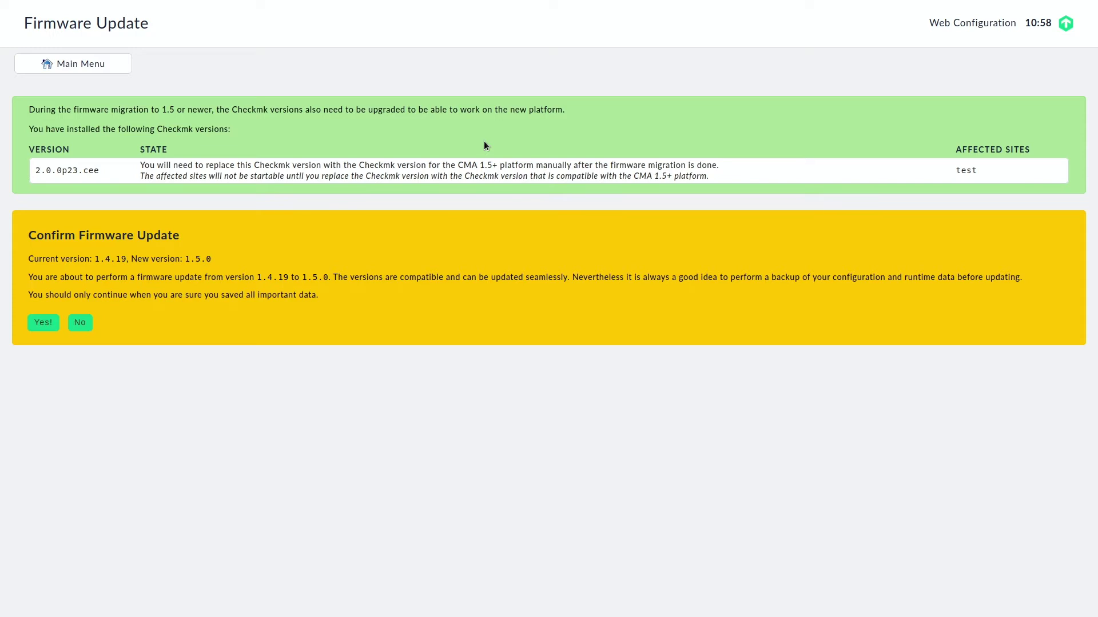
{"action": "left_click", "coordinate": [41, 324]}
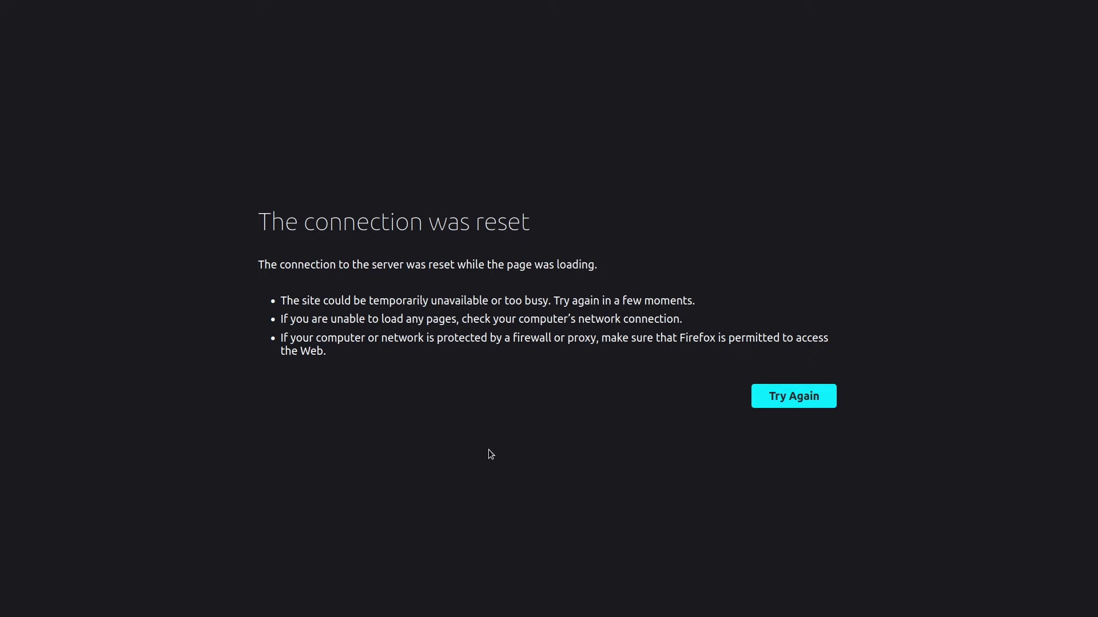
Reload the firmware update page after the device restarts and check the current firmware version
{"action": "left_click", "coordinate": [801, 396]}
{"action": "left_click", "coordinate": [649, 338]}
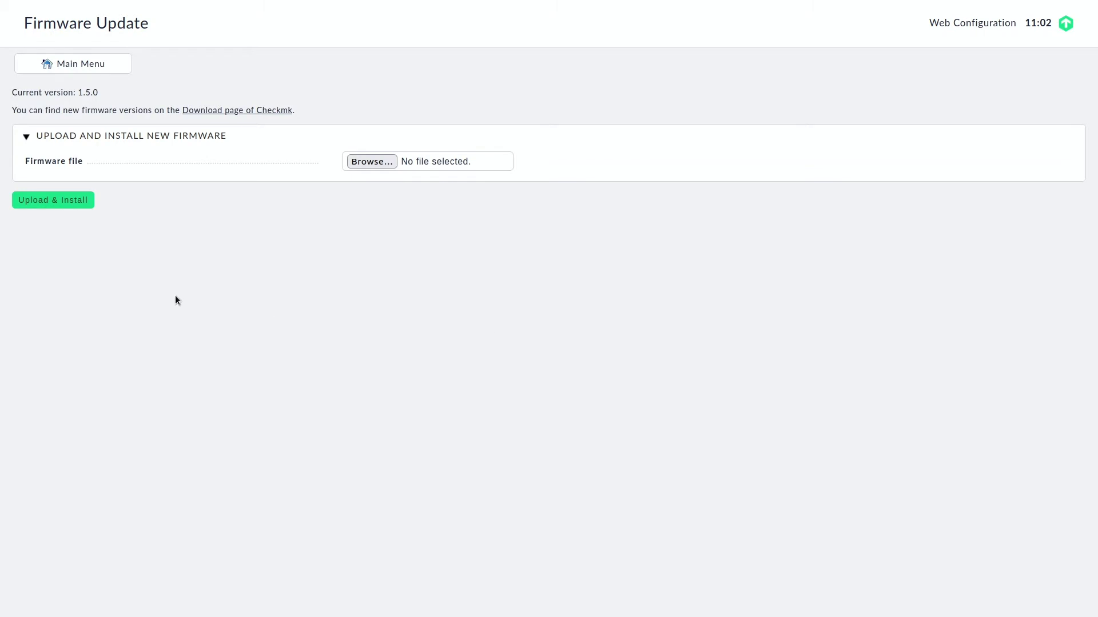
{"action": "left_click_drag", "start_coordinate": [10, 93], "coordinate": [114, 100]}
{"action": "left_click", "coordinate": [114, 96]}
{"action": "left_click", "coordinate": [70, 65]}
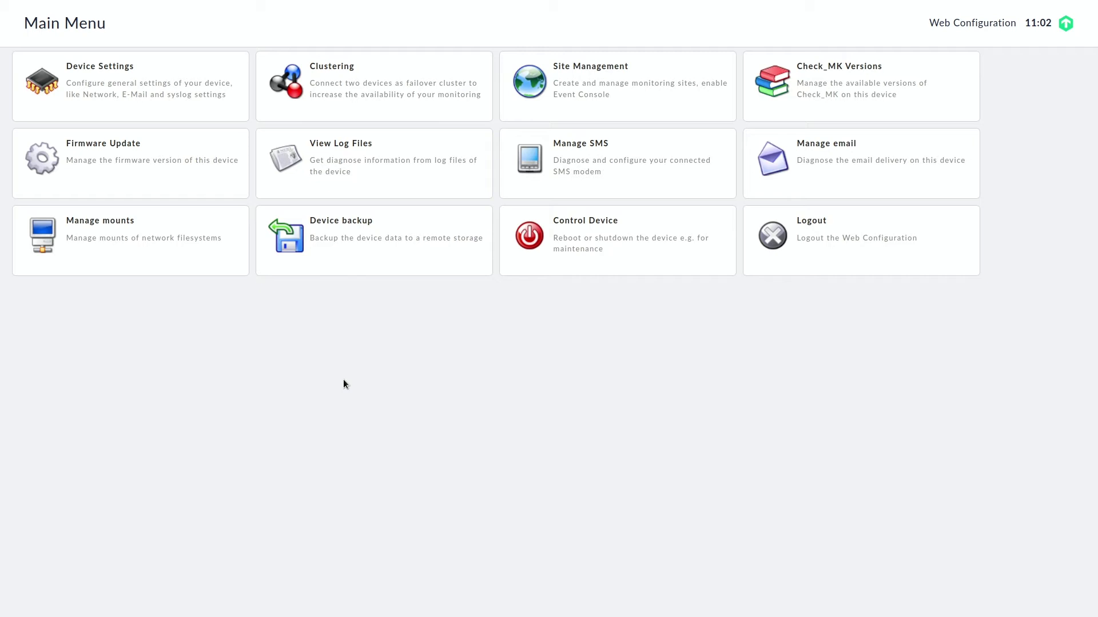
Upload and install the Checkmk version package check-mk-enterprise-2.0.0p23-3-x86_64.cma for the new firmware platform
{"action": "left_click", "coordinate": [602, 87]}
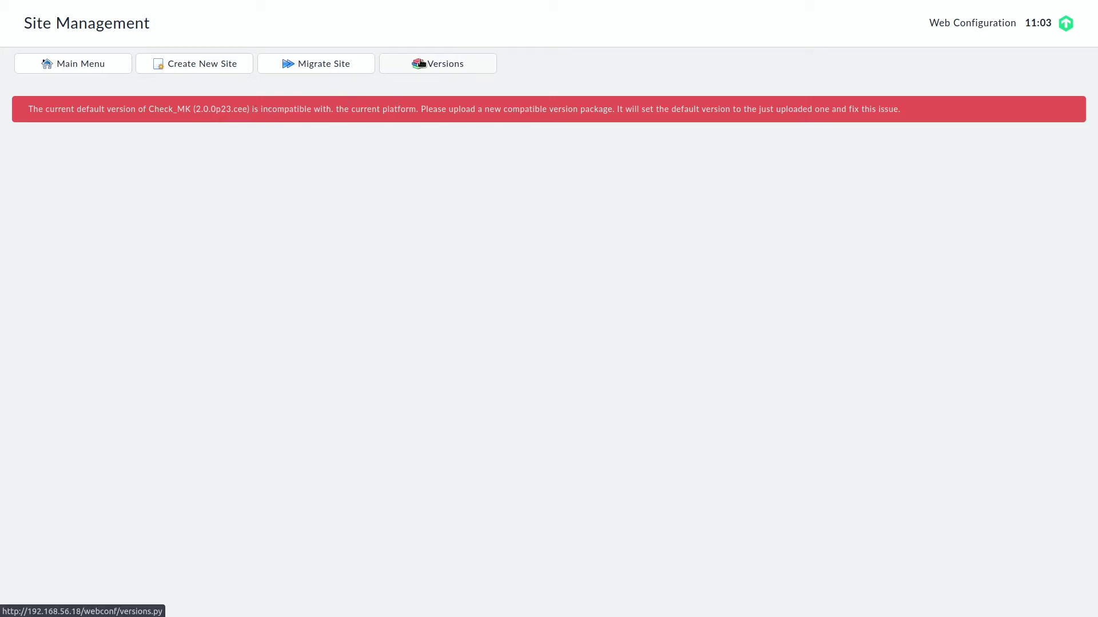
{"action": "left_click", "coordinate": [444, 64]}
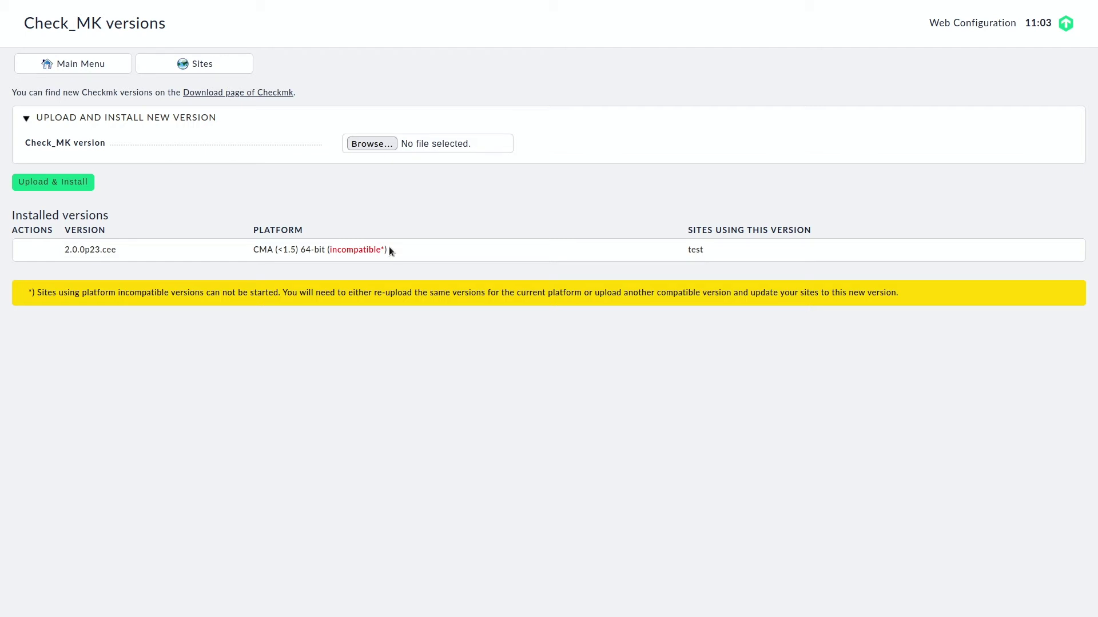
{"action": "left_click", "coordinate": [375, 142]}
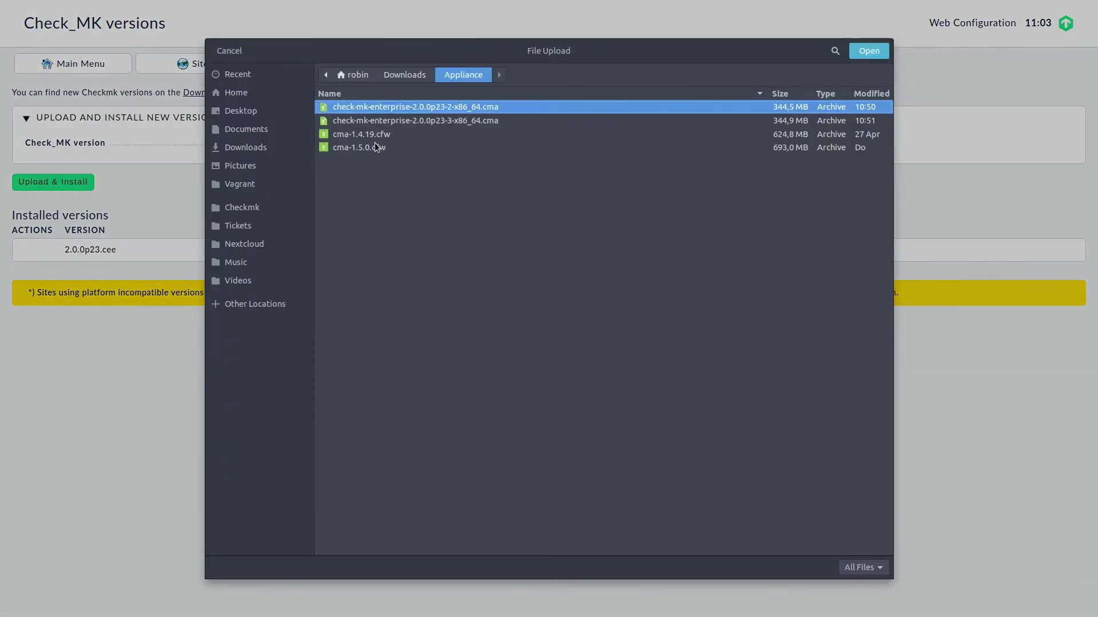
{"action": "left_click", "coordinate": [432, 121]}
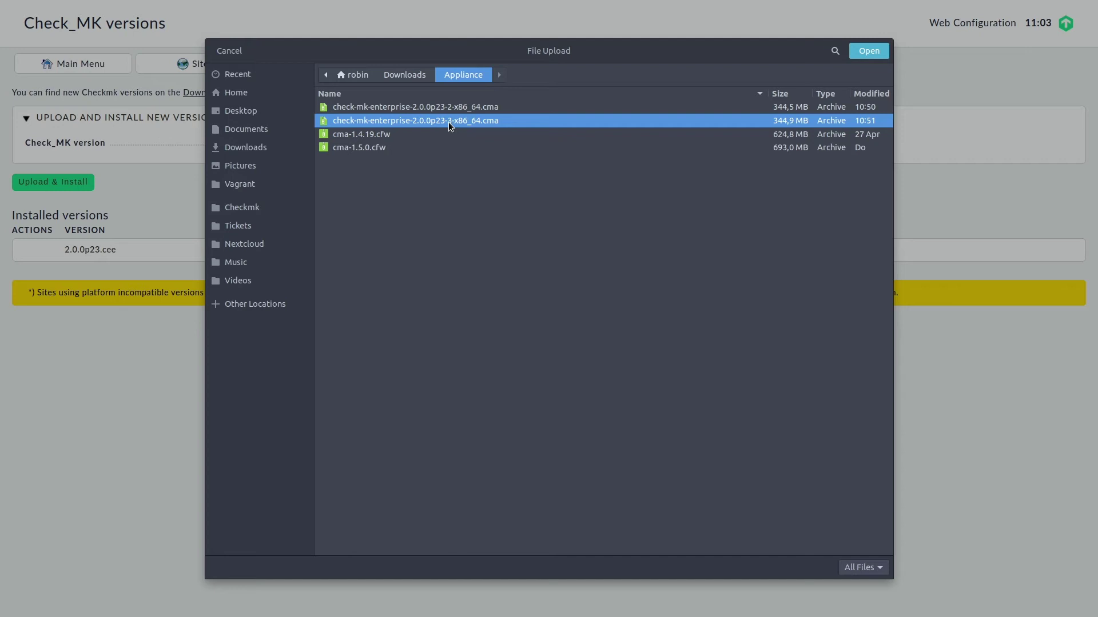
{"action": "left_click", "coordinate": [870, 51]}
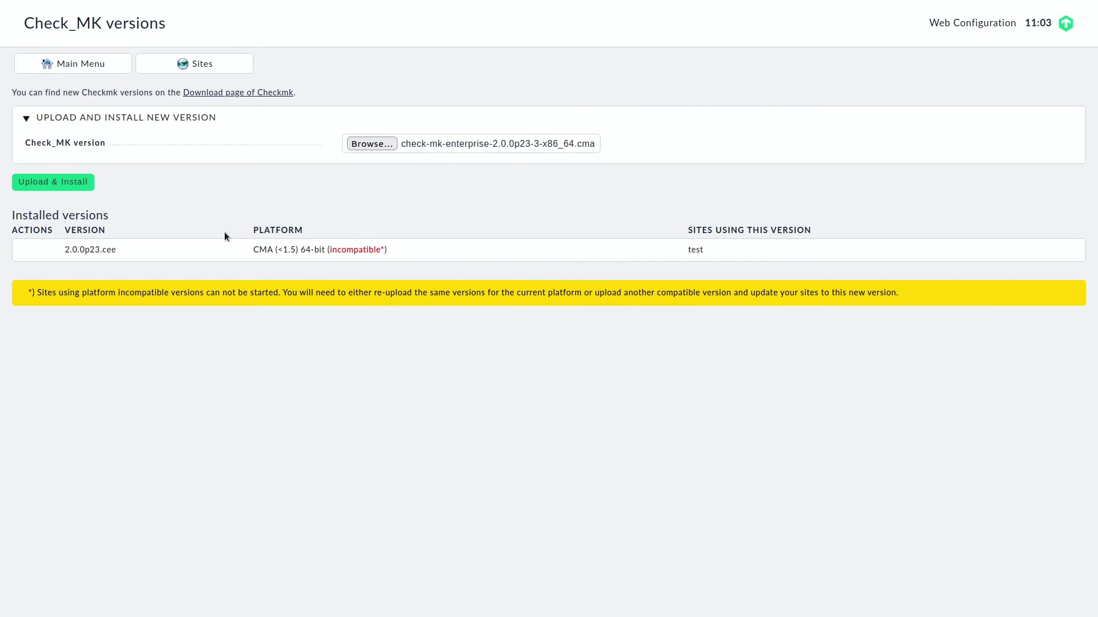
{"action": "left_click", "coordinate": [55, 182]}
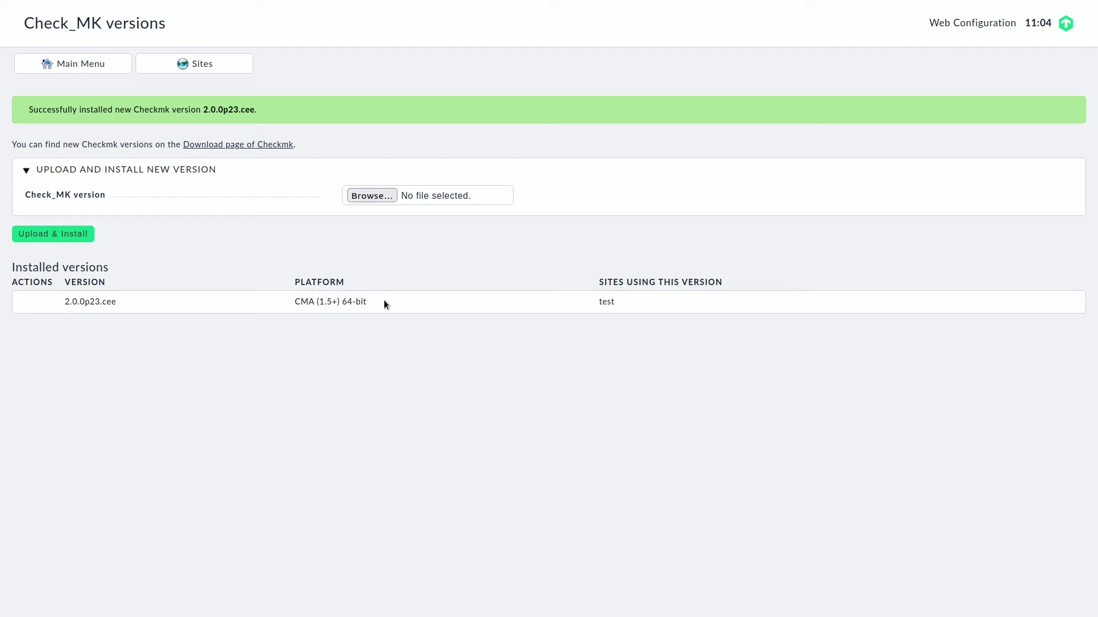
Start the monitoring site "test" again from the site management
{"action": "left_click", "coordinate": [199, 63]}
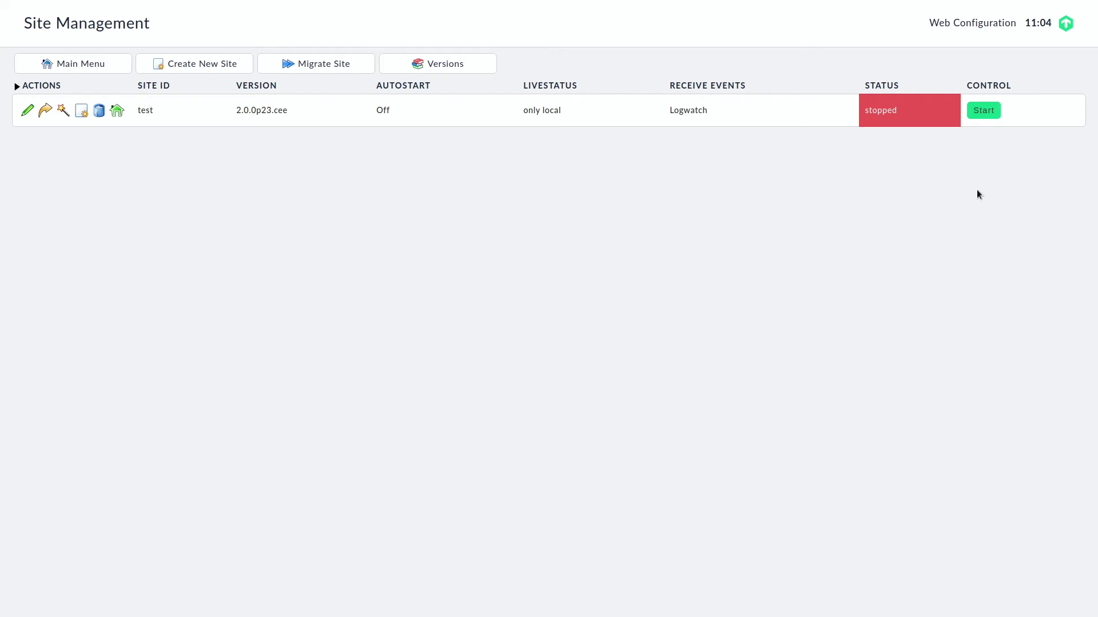
{"action": "left_click", "coordinate": [982, 109]}
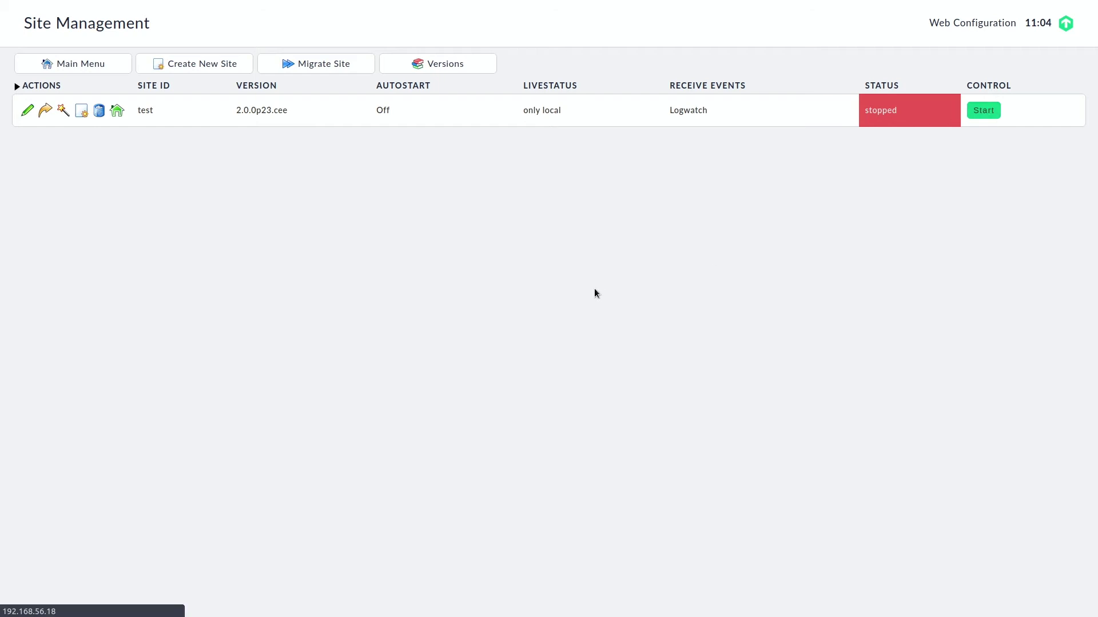
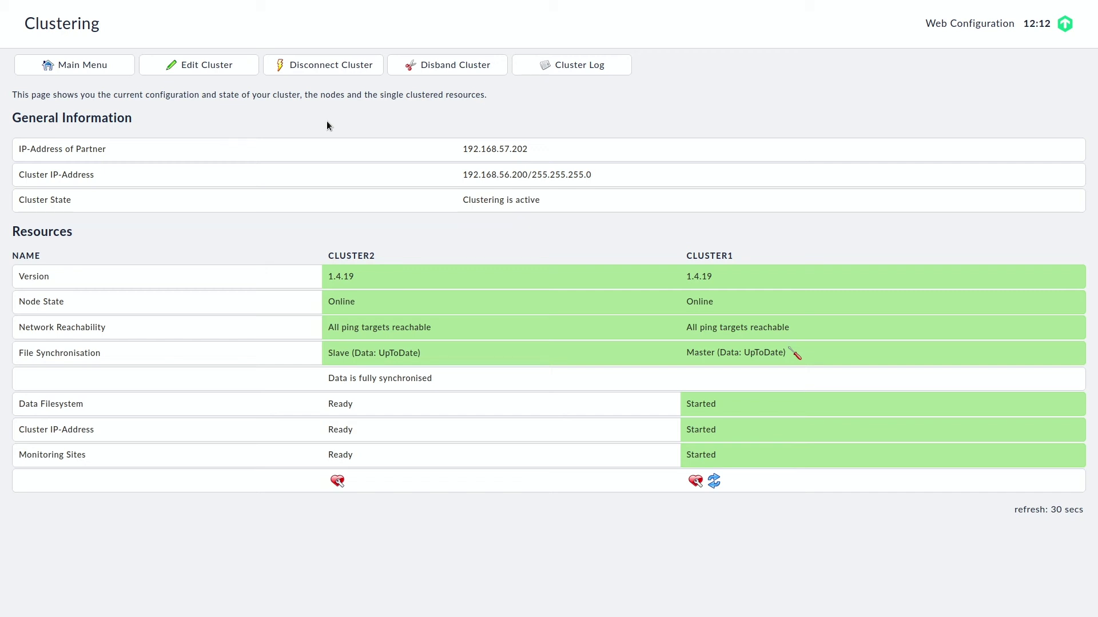
Disconnect both nodes from the cluster, confirm the action, and return to the cluster overview
{"action": "left_click", "coordinate": [330, 70]}
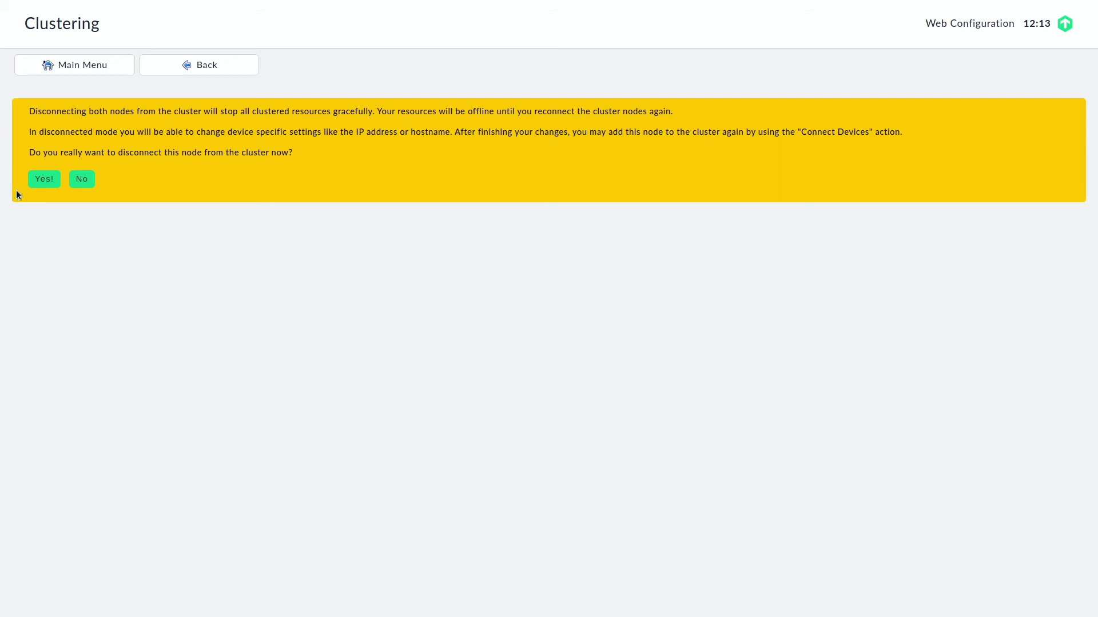
{"action": "left_click", "coordinate": [45, 180]}
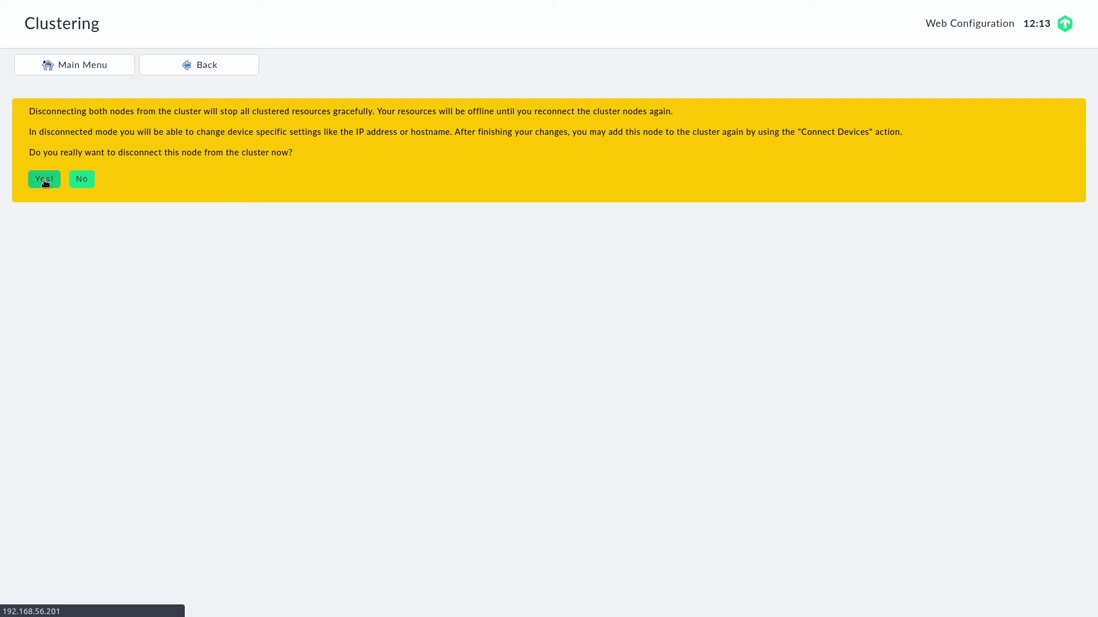
{"action": "left_click", "coordinate": [44, 180]}
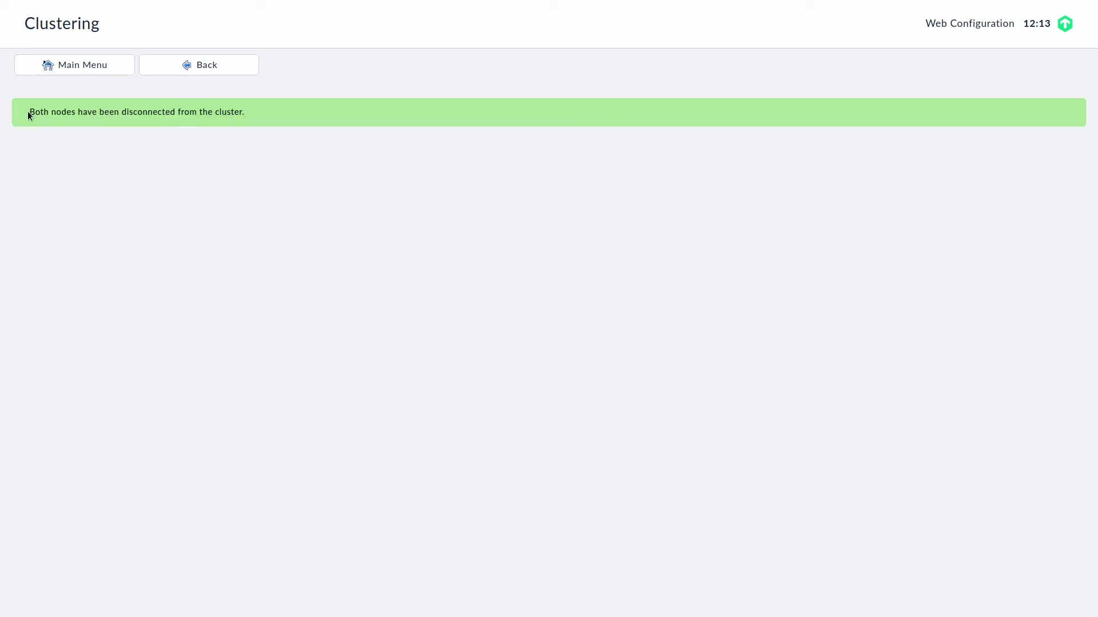
{"action": "left_click", "coordinate": [197, 66]}
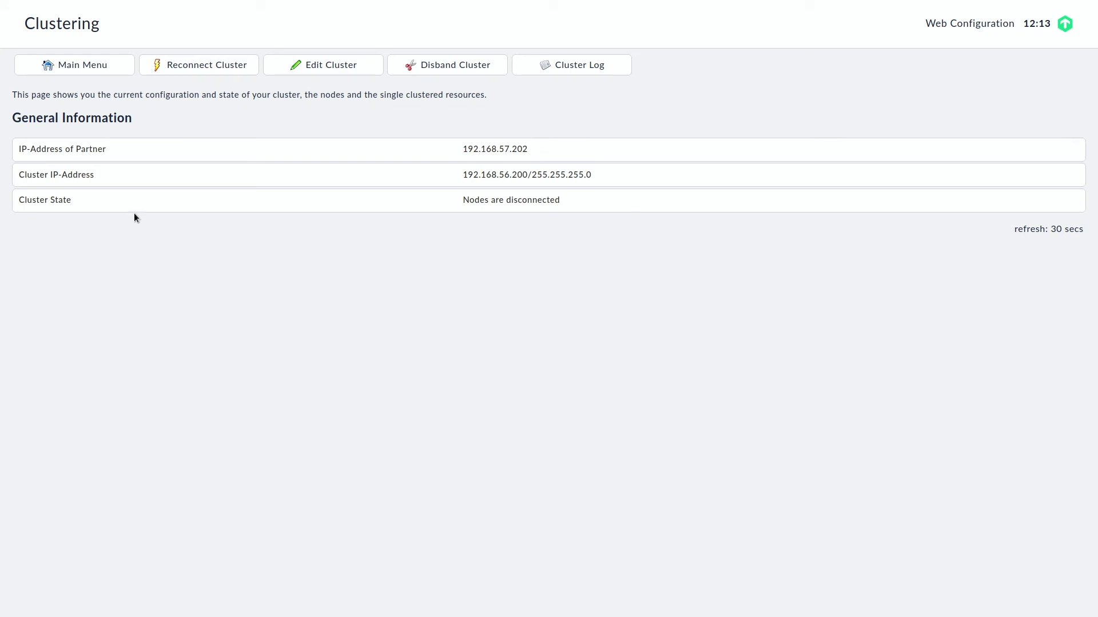
Check whether the site management is available while the cluster nodes are disconnected
{"action": "left_click", "coordinate": [80, 64]}
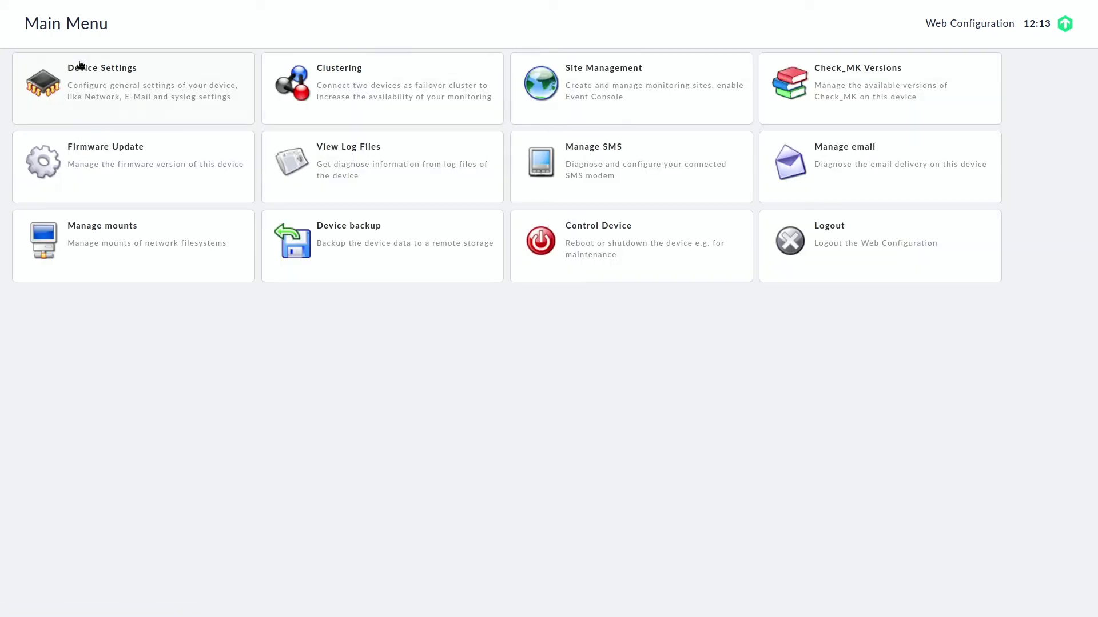
{"action": "left_click", "coordinate": [697, 97]}
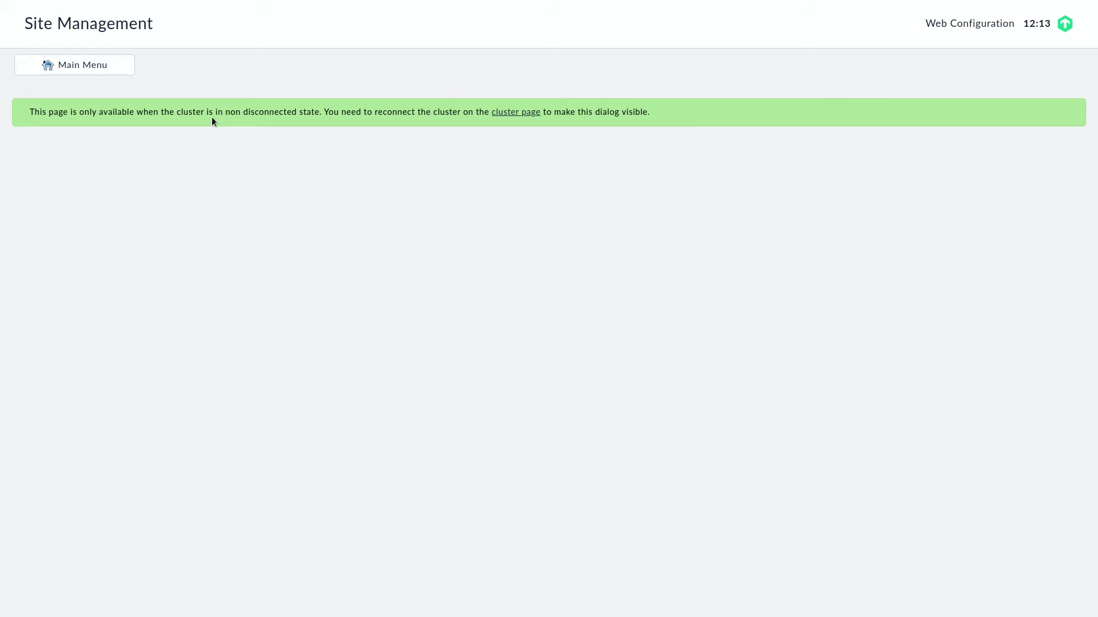
{"action": "left_click", "coordinate": [93, 72]}
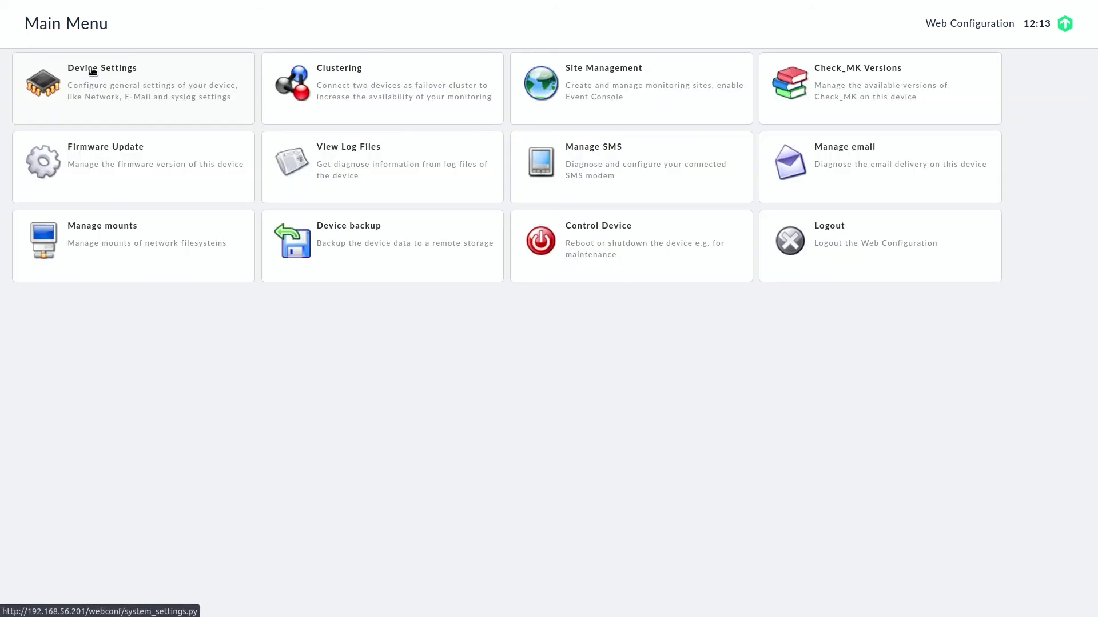
Select cma-1.5.0.cfw as the firmware file on cluster1 and start its upload and installation
{"action": "left_click", "coordinate": [115, 171]}
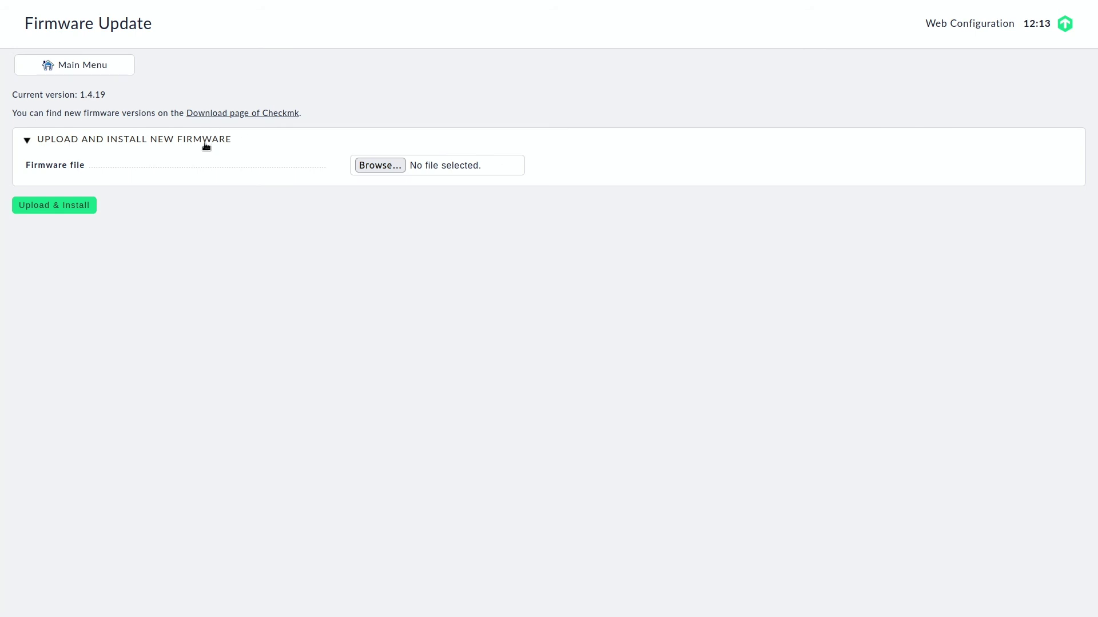
{"action": "left_click", "coordinate": [386, 164]}
{"action": "left_click", "coordinate": [379, 122]}
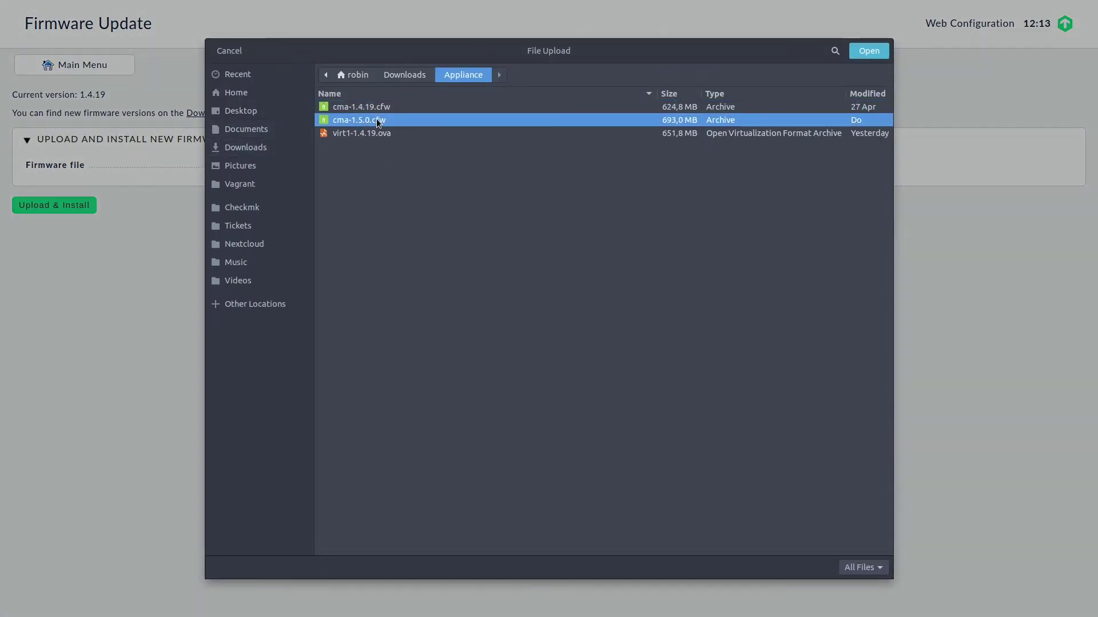
{"action": "left_click", "coordinate": [869, 51]}
{"action": "left_click", "coordinate": [63, 207]}
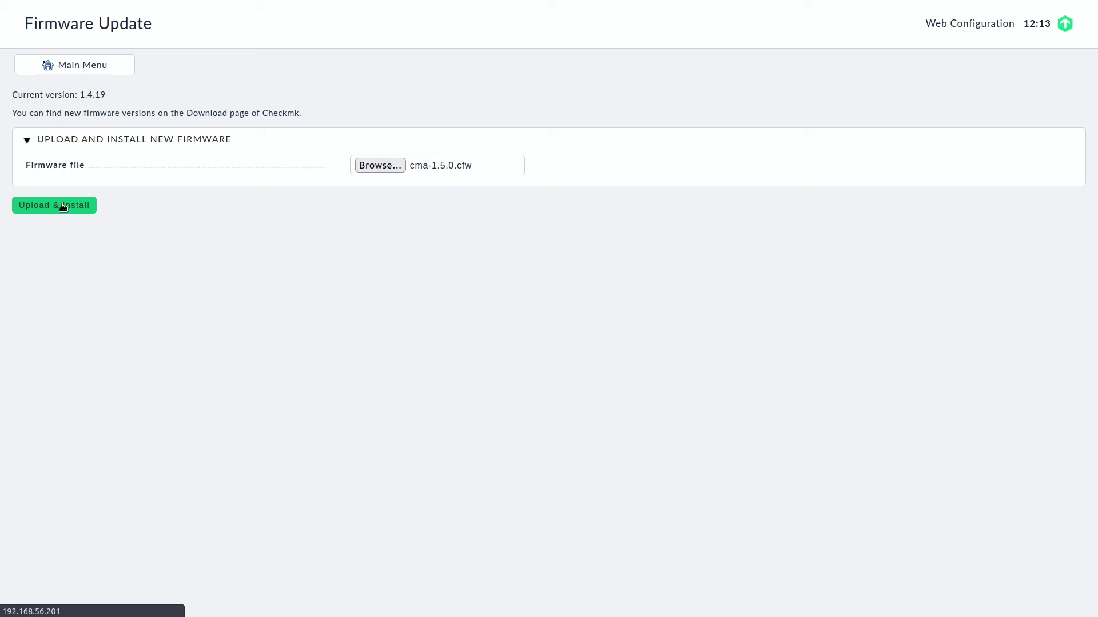
Switch to the cluster2 web configuration and check the cluster state on its clustering page
{"action": "mouse_move", "coordinate": [241, 1]}
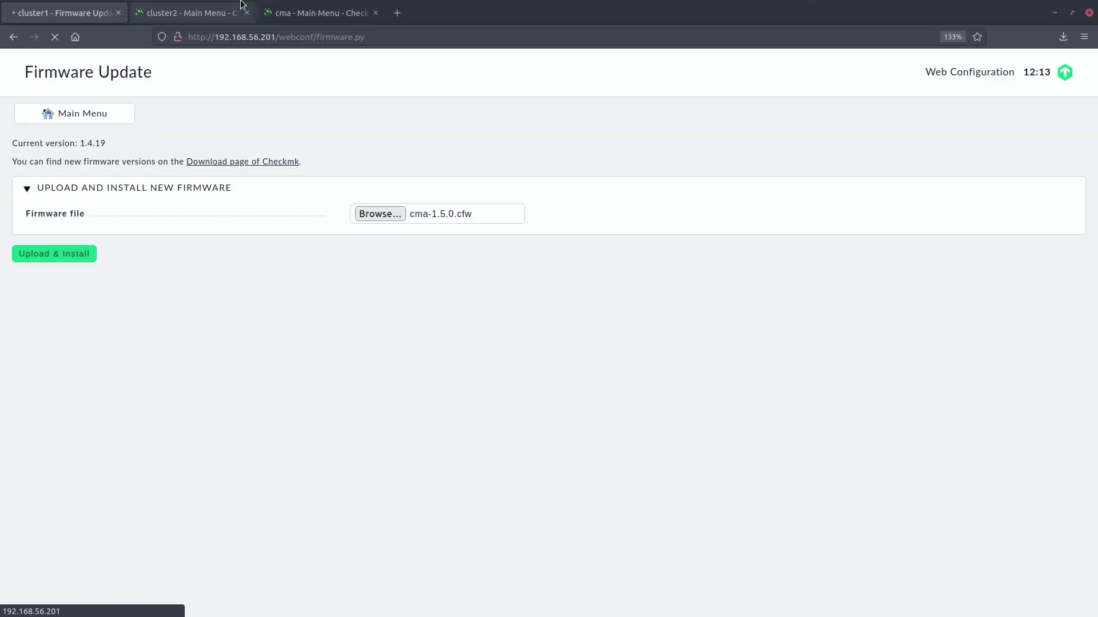
{"action": "left_click", "coordinate": [202, 9]}
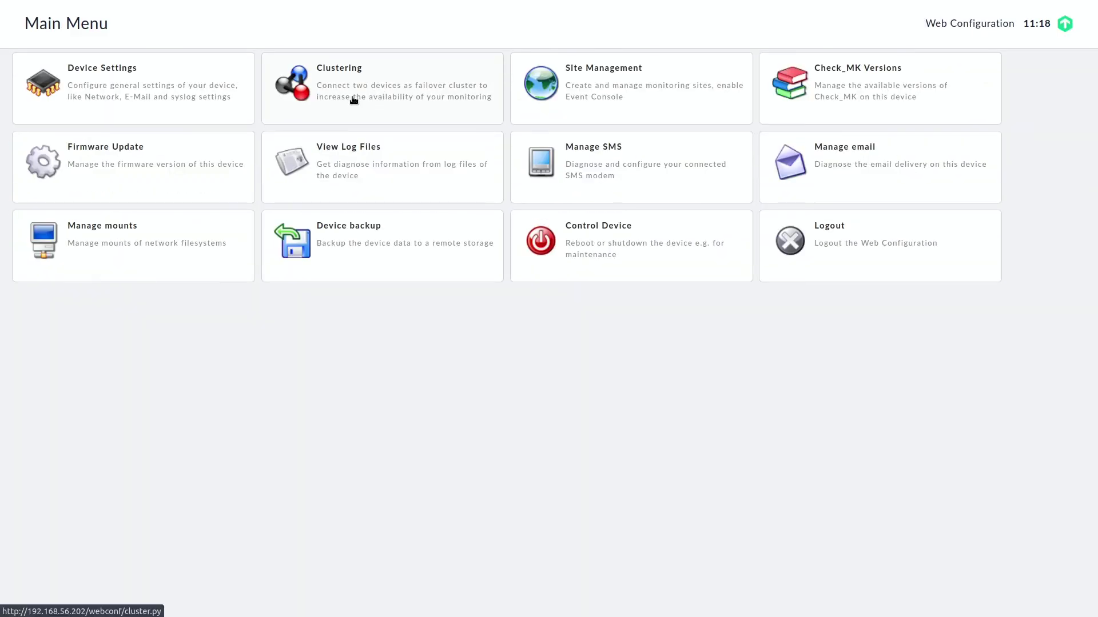
{"action": "left_click", "coordinate": [354, 100]}
{"action": "left_click", "coordinate": [566, 319]}
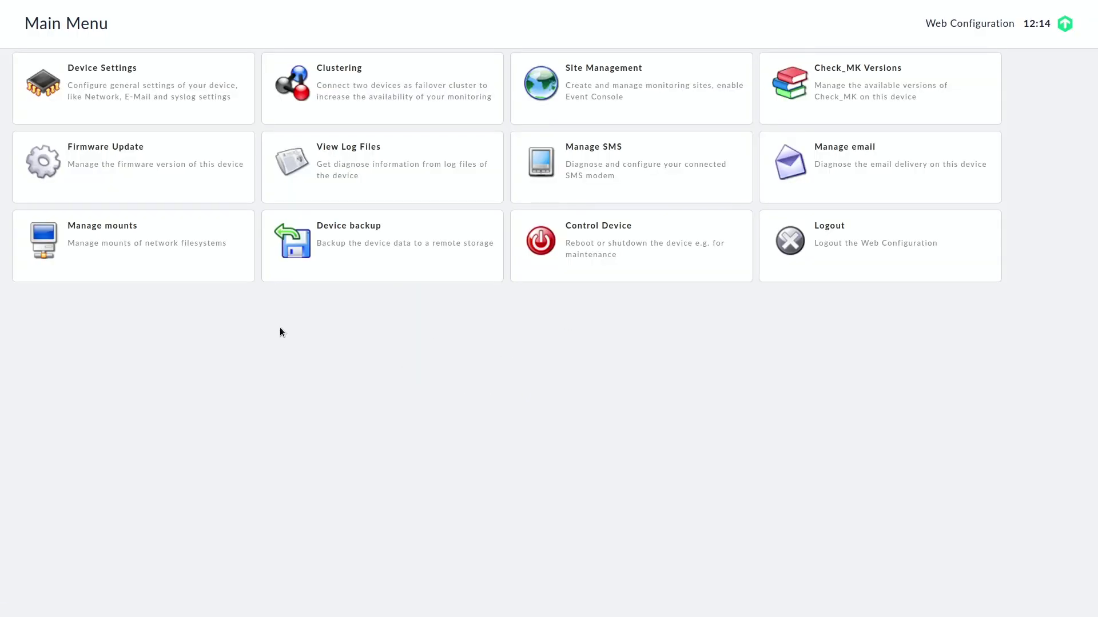
{"action": "left_click", "coordinate": [369, 86]}
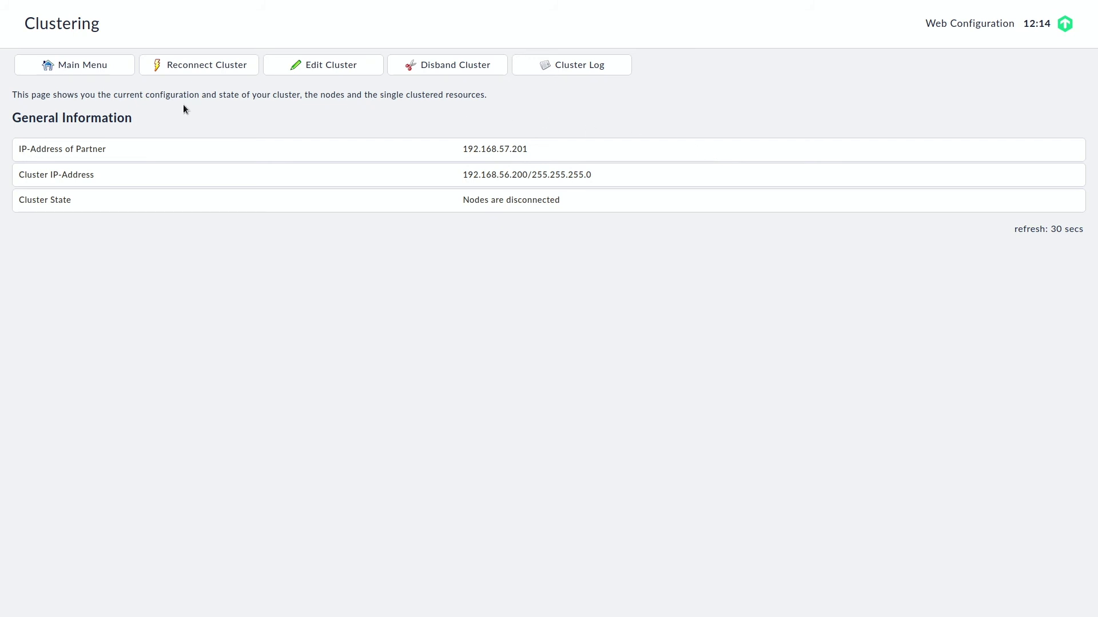
Select cma-1.5.0.cfw from the Appliance downloads folder as the firmware file on cluster2 and start its upload and installation
{"action": "left_click", "coordinate": [94, 66]}
{"action": "left_click", "coordinate": [125, 174]}
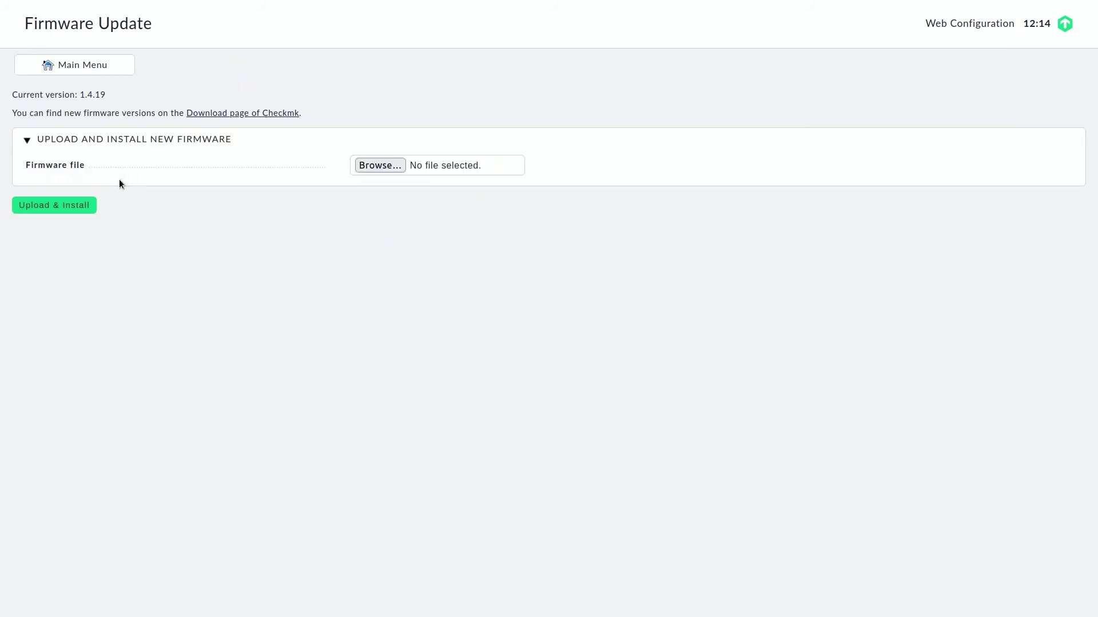
{"action": "left_click", "coordinate": [379, 166]}
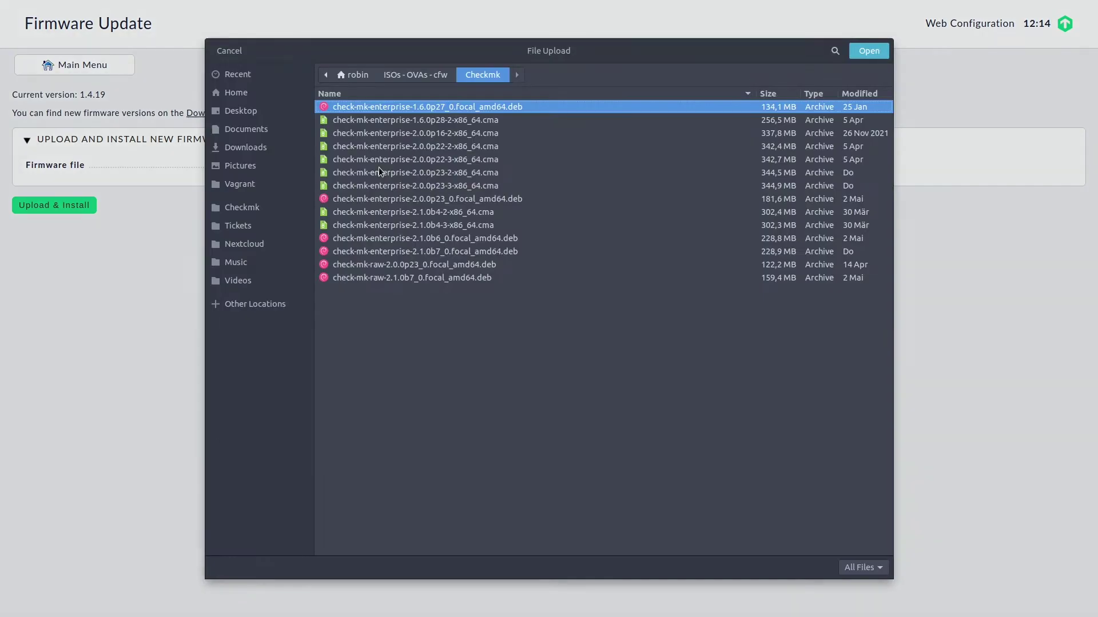
{"action": "left_click", "coordinate": [236, 148]}
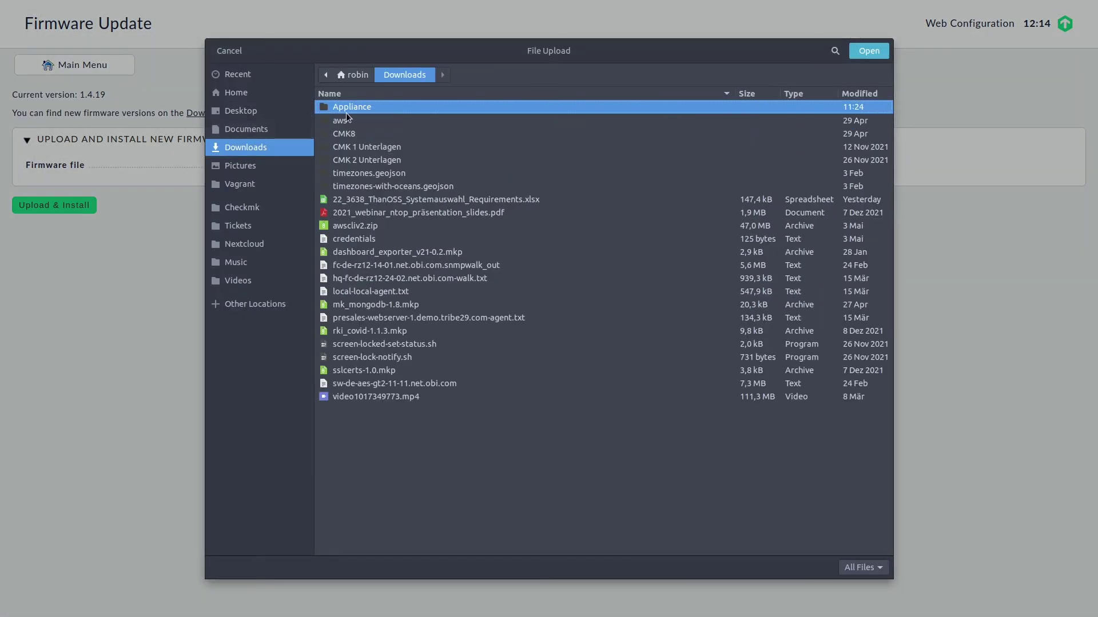
{"action": "double_click", "coordinate": [347, 111]}
{"action": "left_click", "coordinate": [358, 124]}
{"action": "double_click", "coordinate": [359, 125]}
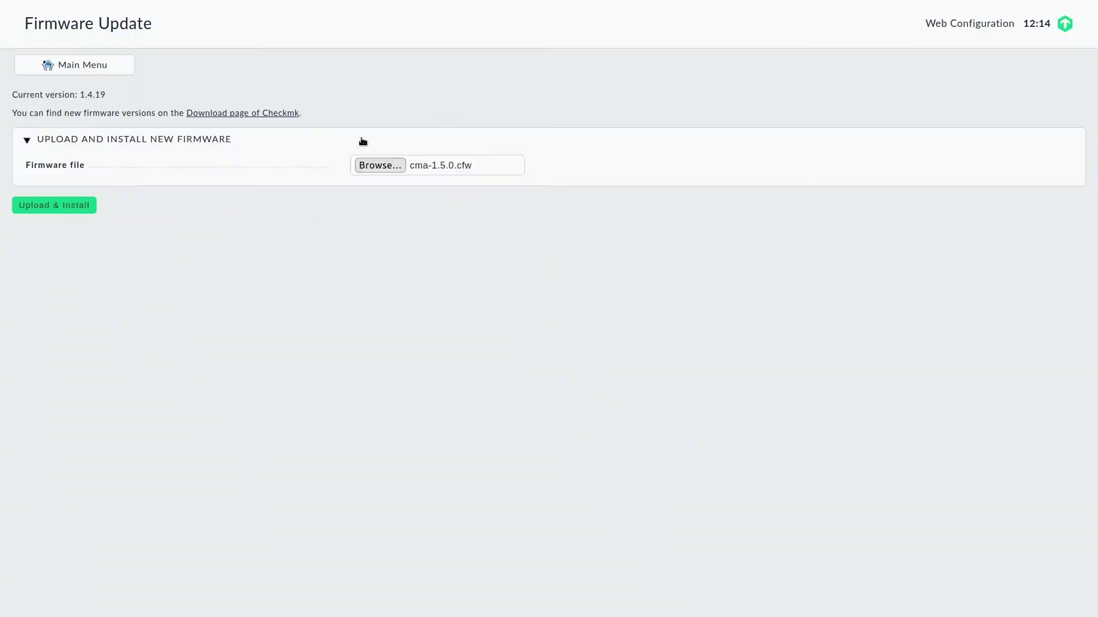
{"action": "left_click", "coordinate": [39, 209]}
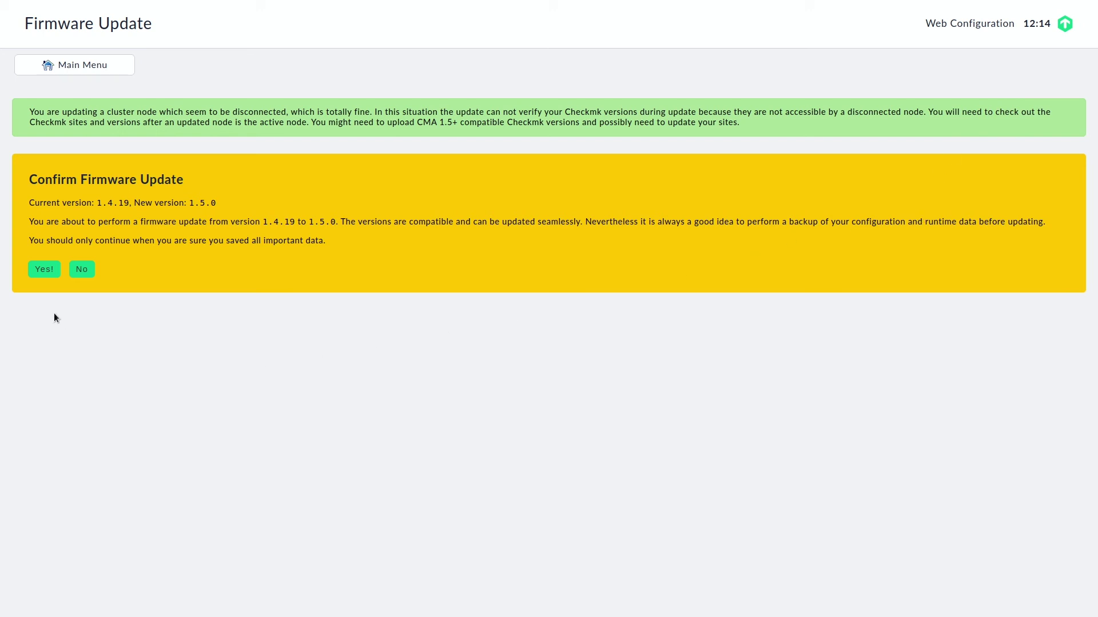
Confirm the firmware update from version 1.4.19 to 1.5.0 on cluster1 and on cluster2
{"action": "left_click", "coordinate": [44, 270]}
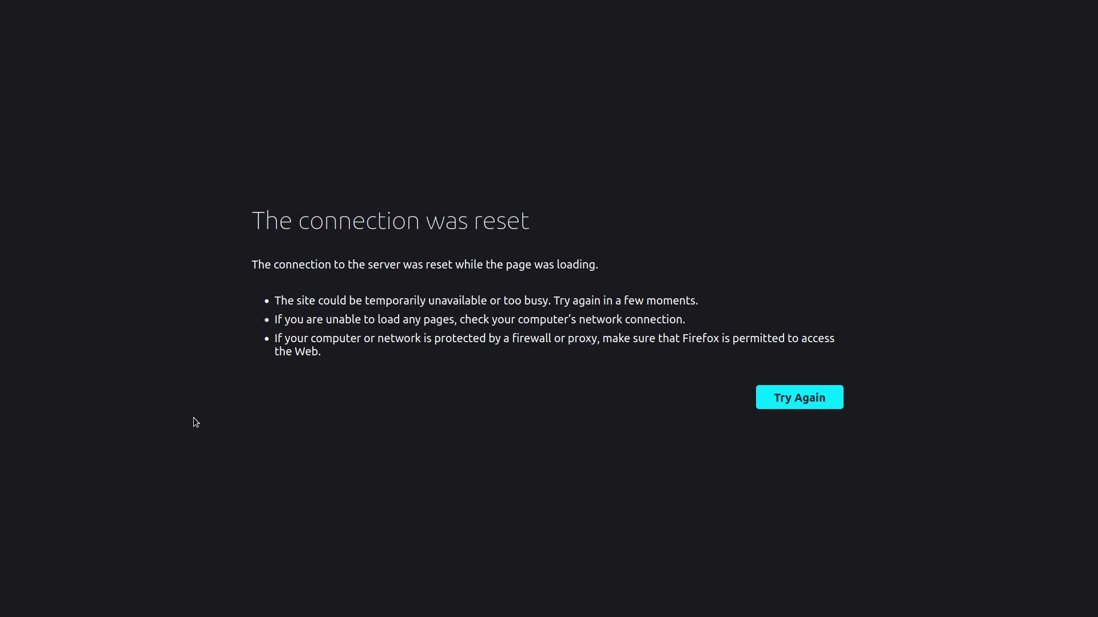
{"action": "left_click", "coordinate": [166, 8]}
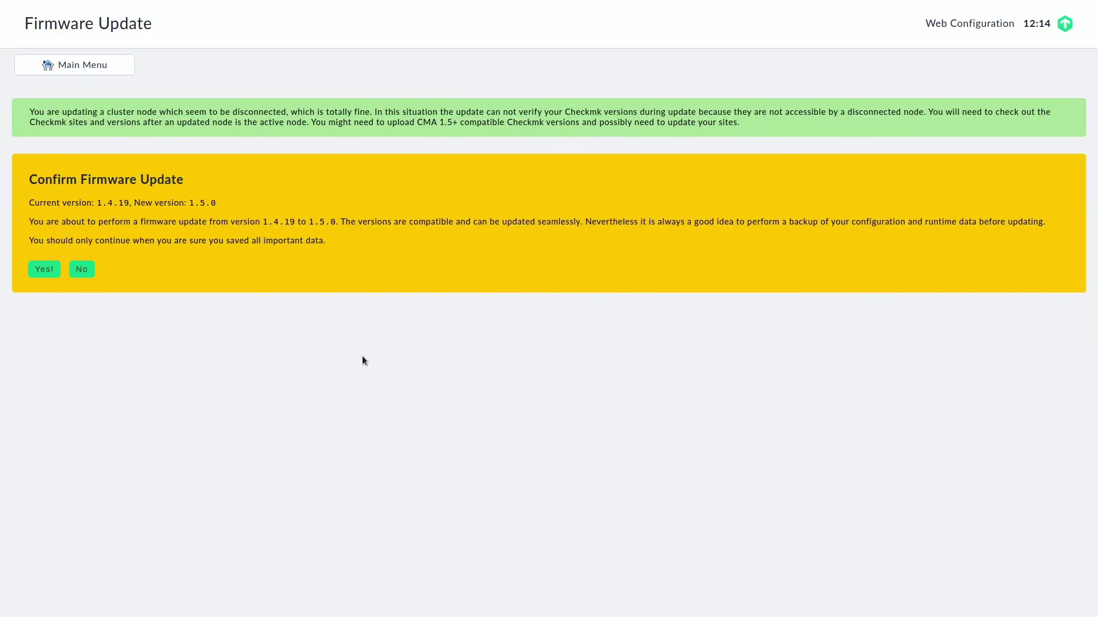
{"action": "left_click", "coordinate": [44, 270]}
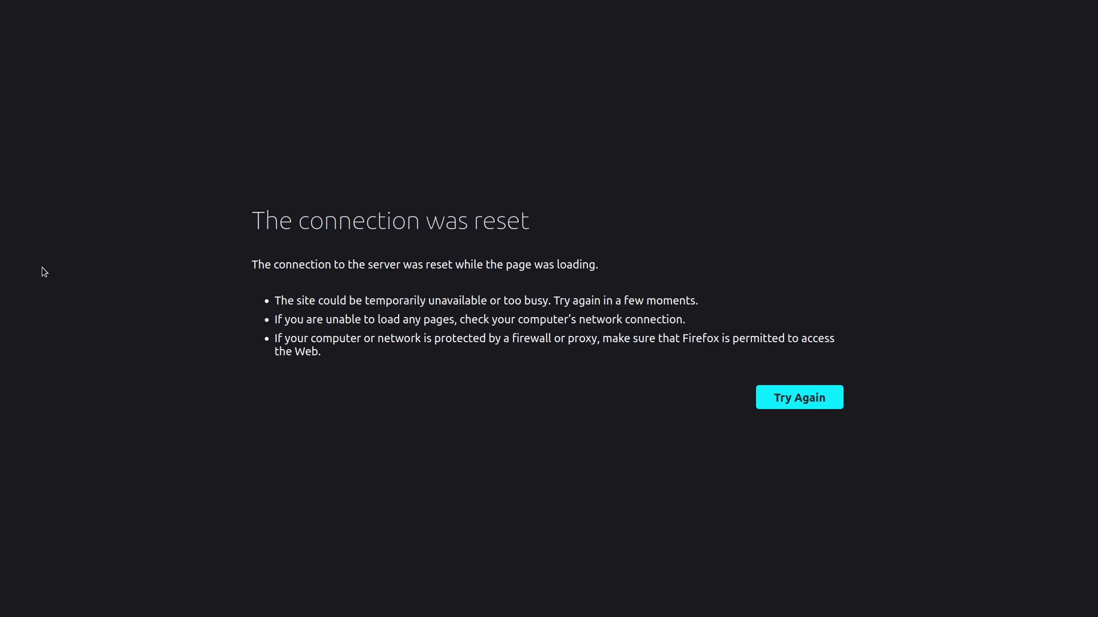
Reload the cluster1 page by resending the request, check its current firmware version, and open its clustering page
{"action": "mouse_move", "coordinate": [122, 1]}
{"action": "left_click", "coordinate": [61, 5]}
{"action": "left_click", "coordinate": [794, 398]}
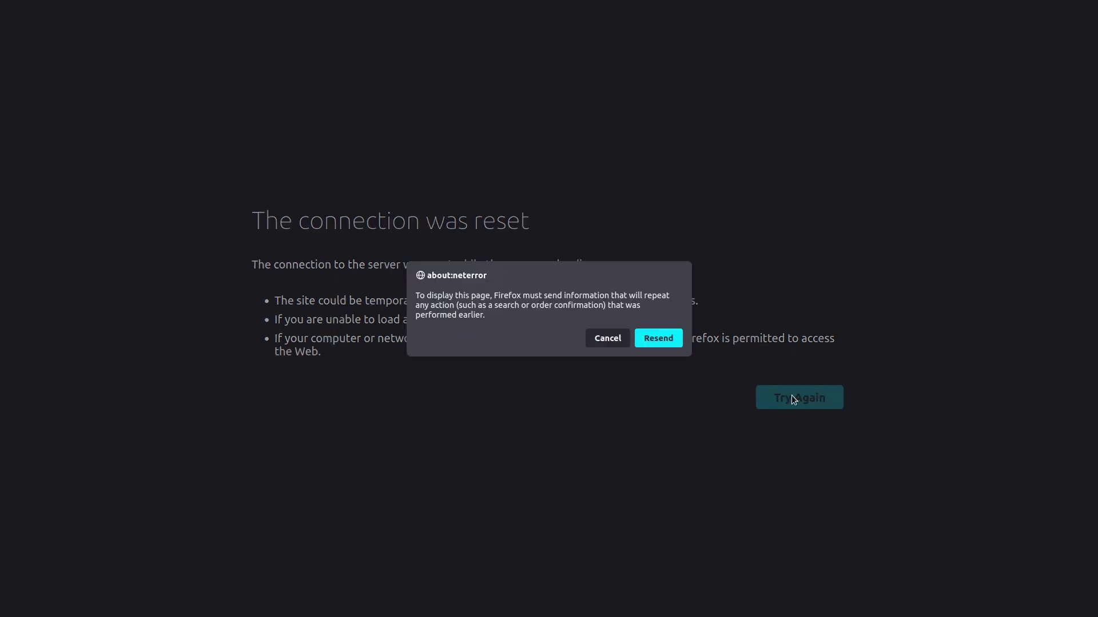
{"action": "left_click", "coordinate": [661, 341]}
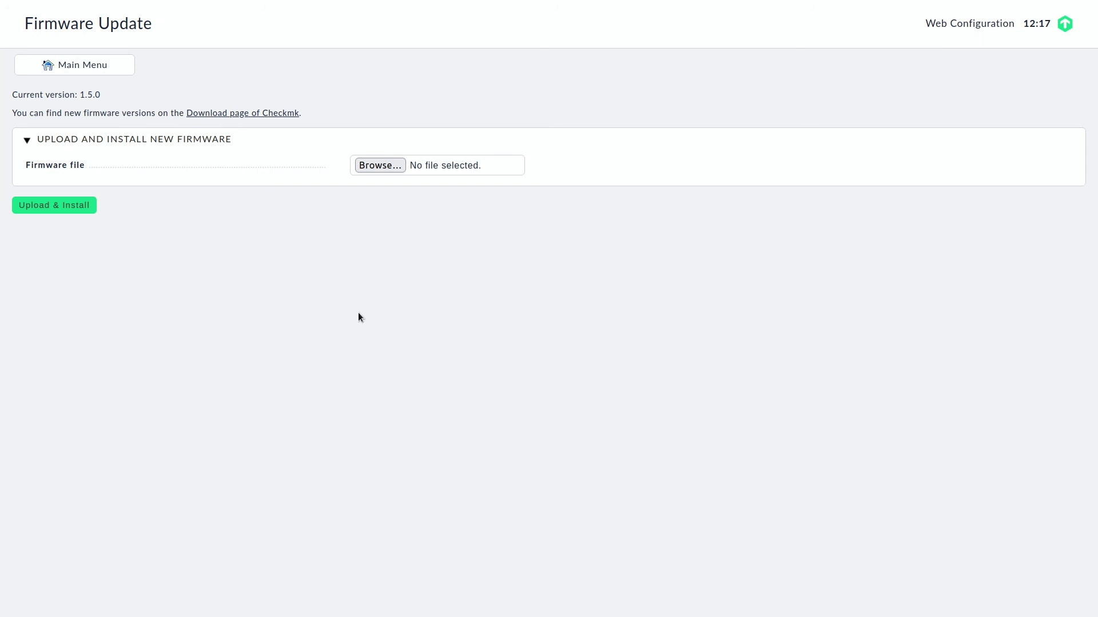
{"action": "left_click_drag", "start_coordinate": [10, 96], "coordinate": [112, 96]}
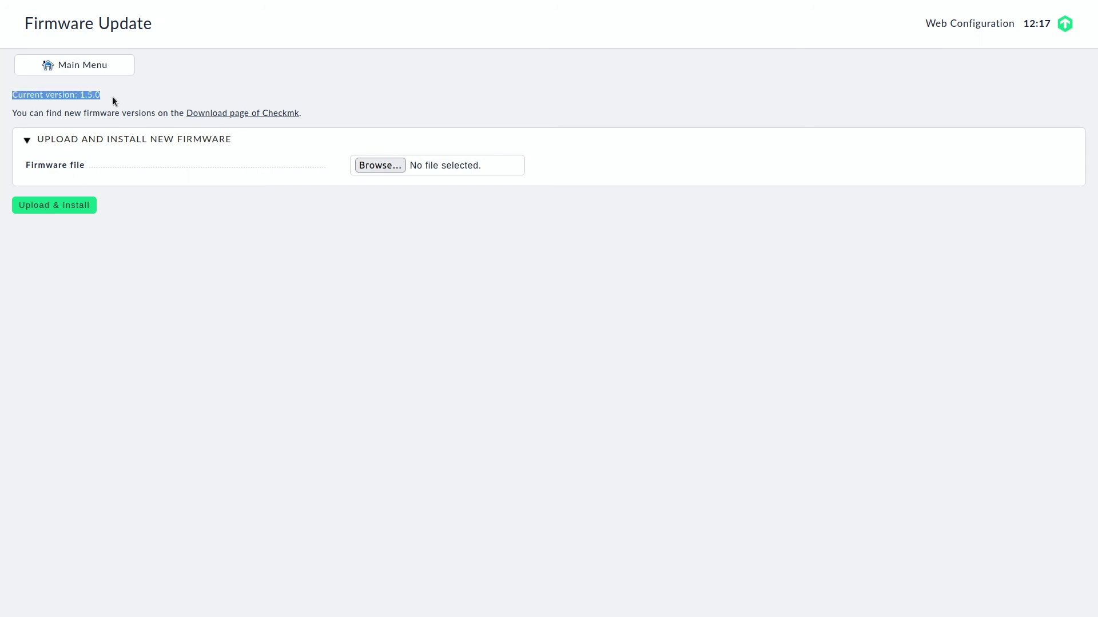
{"action": "left_click", "coordinate": [126, 96]}
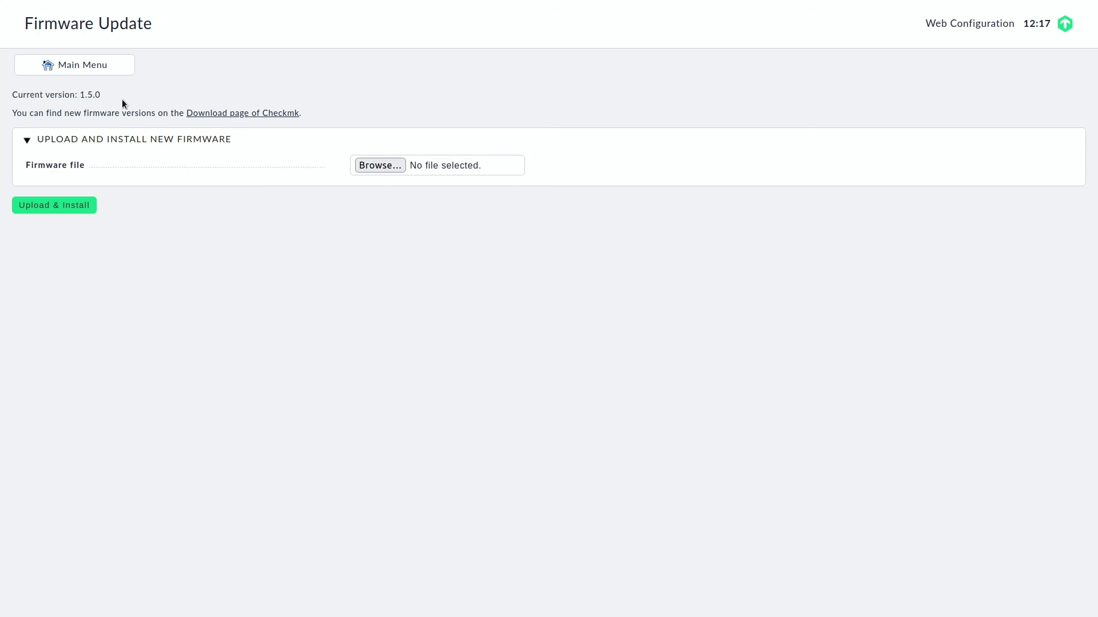
{"action": "left_click", "coordinate": [102, 68]}
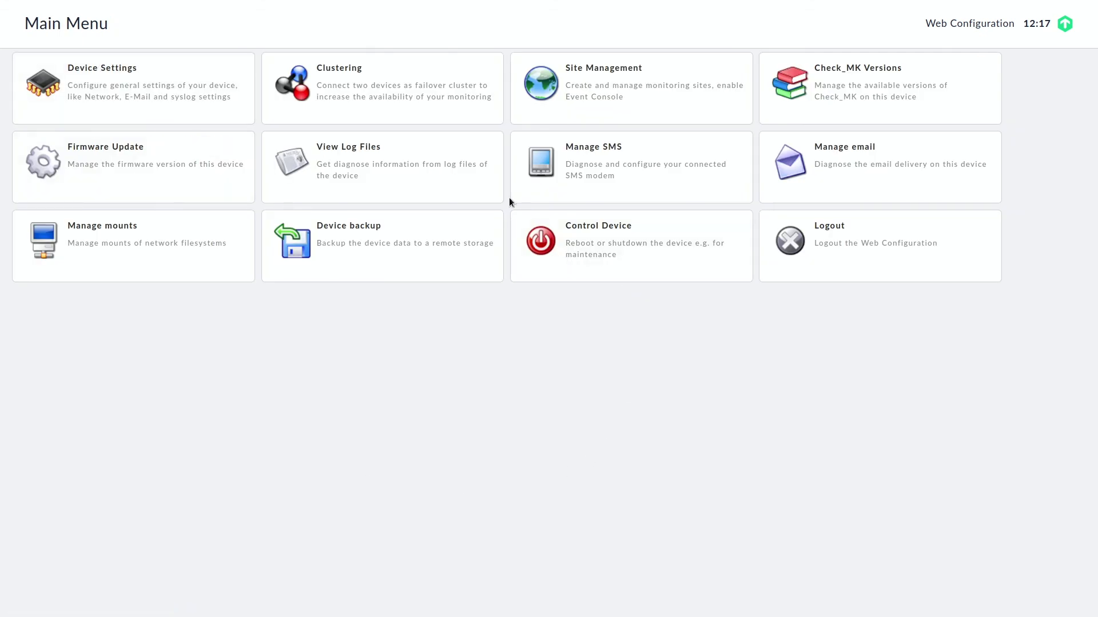
{"action": "left_click", "coordinate": [426, 96]}
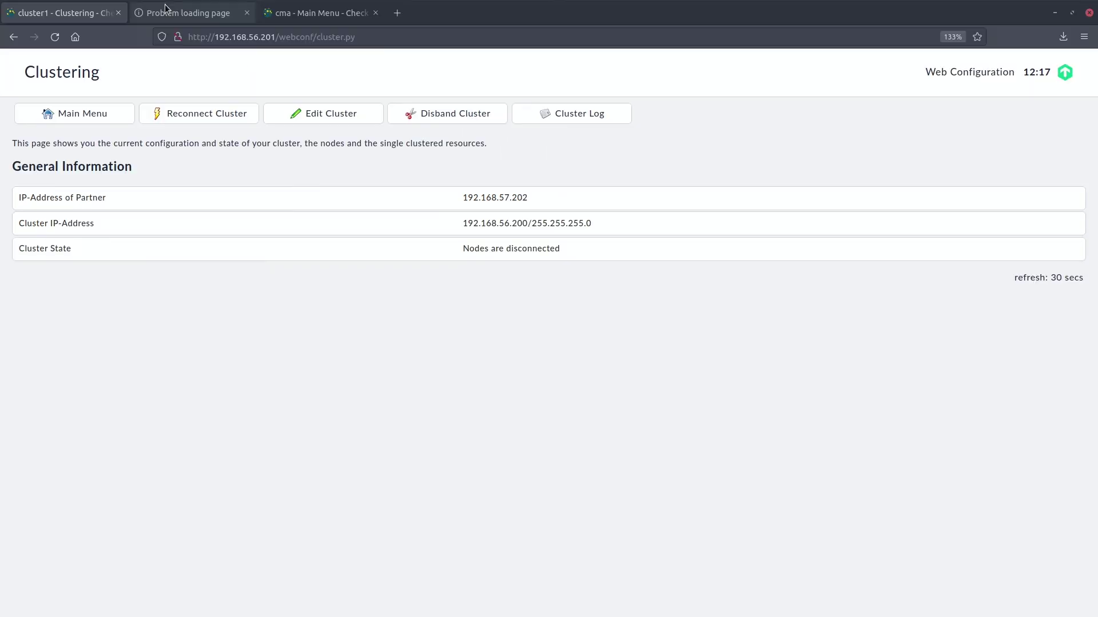
Switch to cluster2, reload its page by resending the request, and check its current firmware version
{"action": "left_click", "coordinate": [165, 11]}
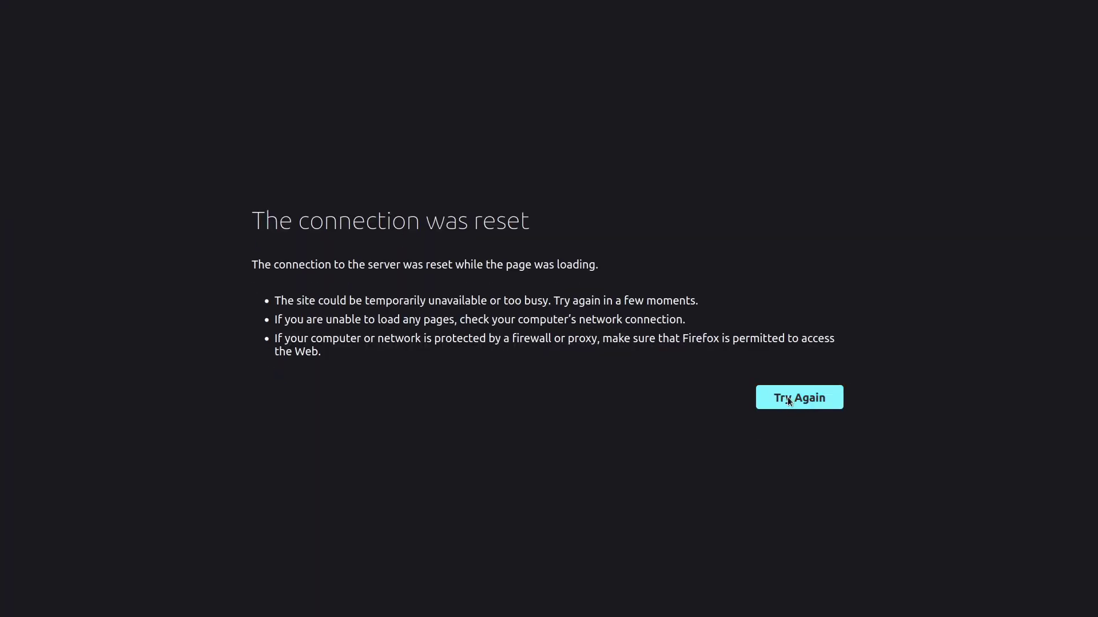
{"action": "left_click", "coordinate": [794, 402]}
{"action": "left_click", "coordinate": [664, 338]}
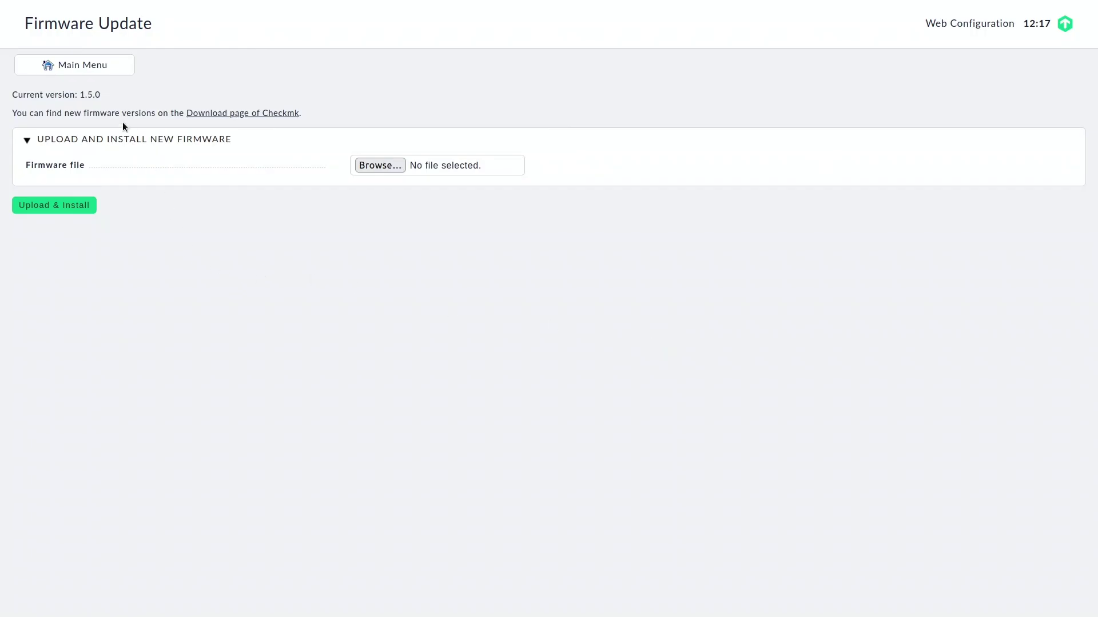
{"action": "left_click_drag", "start_coordinate": [100, 95], "coordinate": [10, 91]}
{"action": "left_click", "coordinate": [168, 173]}
{"action": "left_click", "coordinate": [105, 65]}
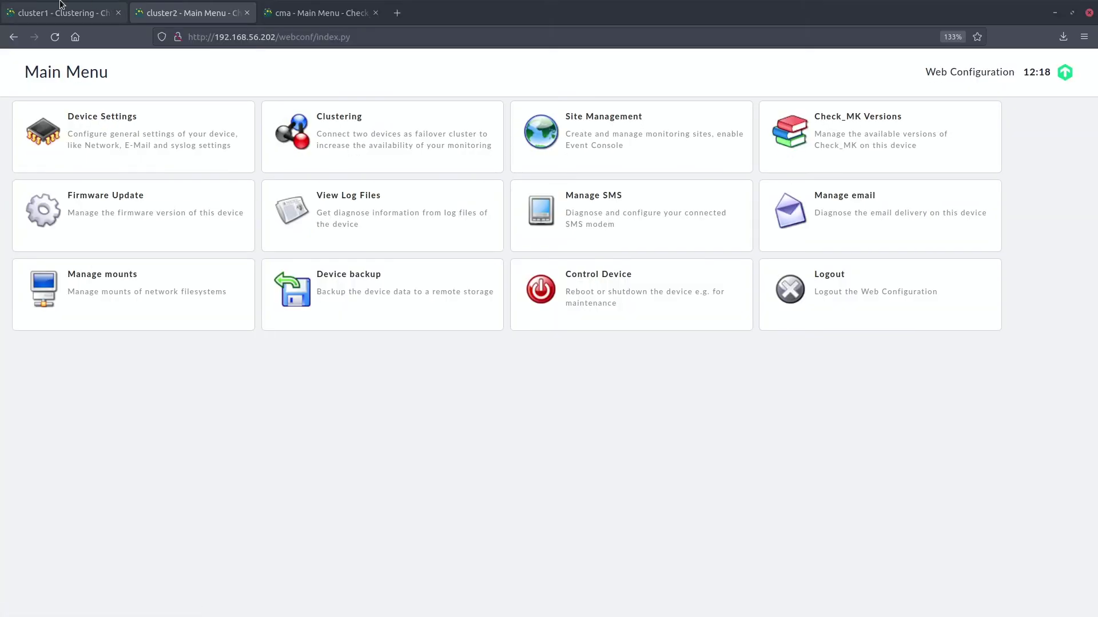
Reconnect the cluster from cluster1 and refresh its clustering page to check the state of both nodes and their resources
{"action": "left_click", "coordinate": [61, 5]}
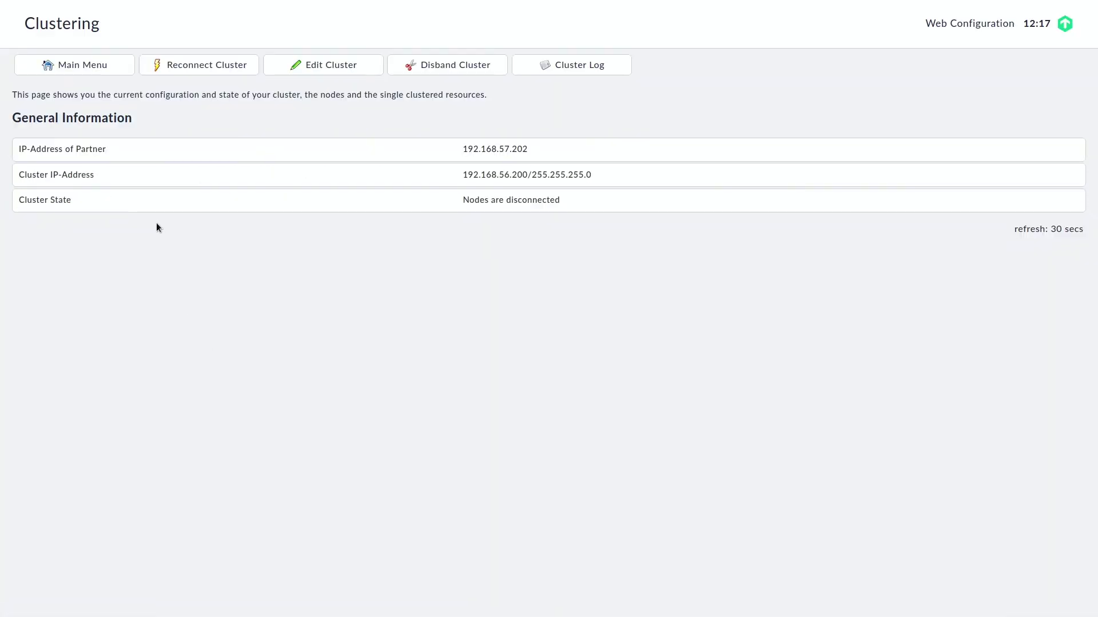
{"action": "left_click", "coordinate": [194, 67]}
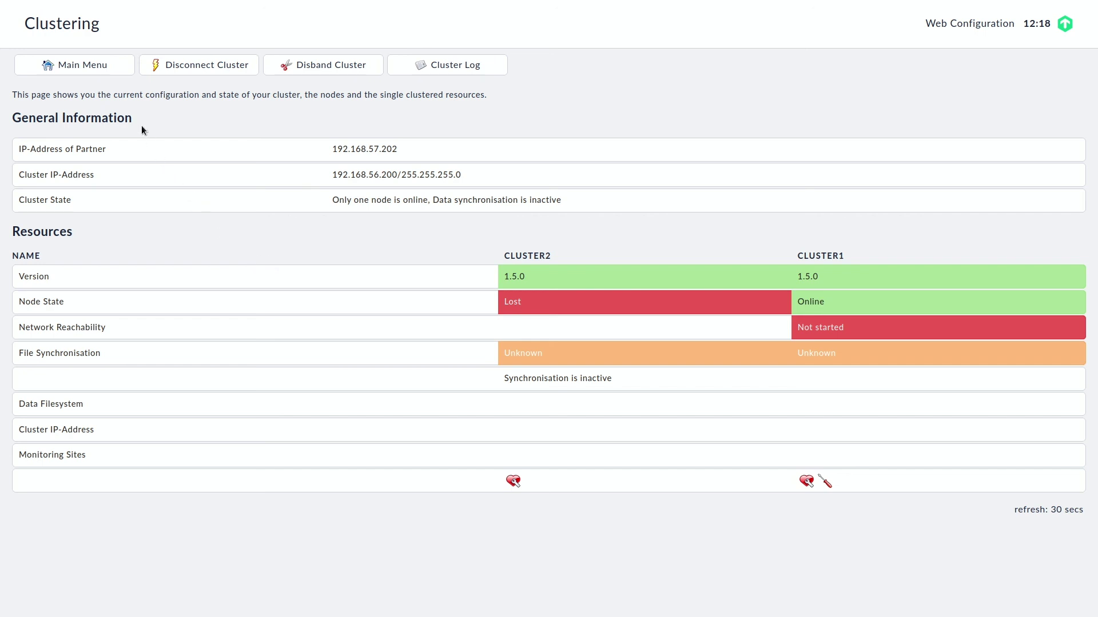
{"action": "left_click", "coordinate": [80, 24]}
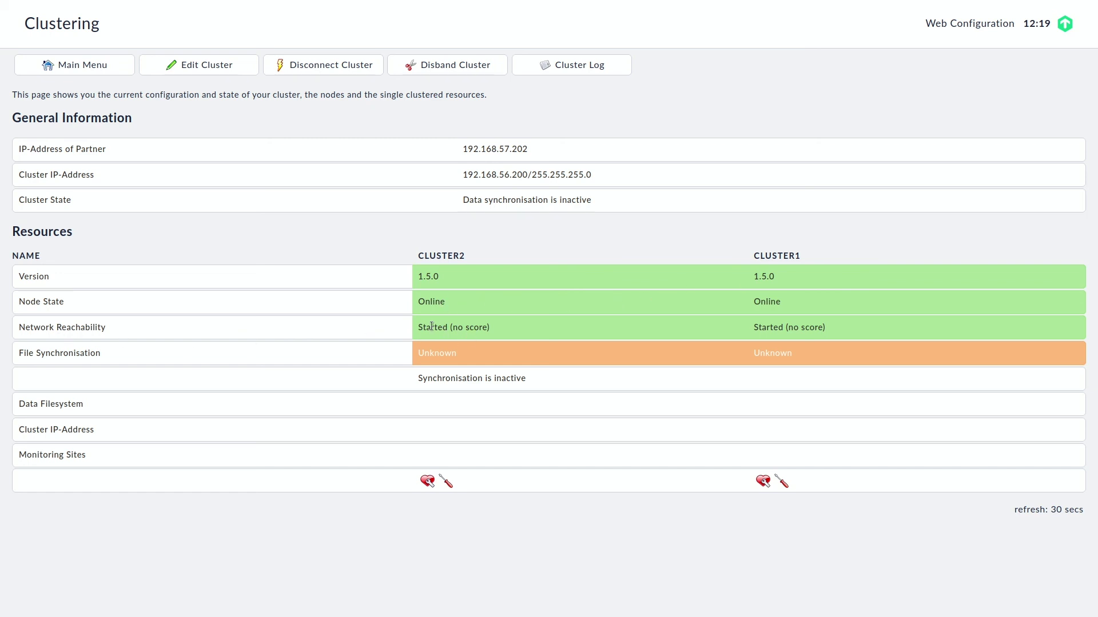
{"action": "left_click", "coordinate": [65, 23]}
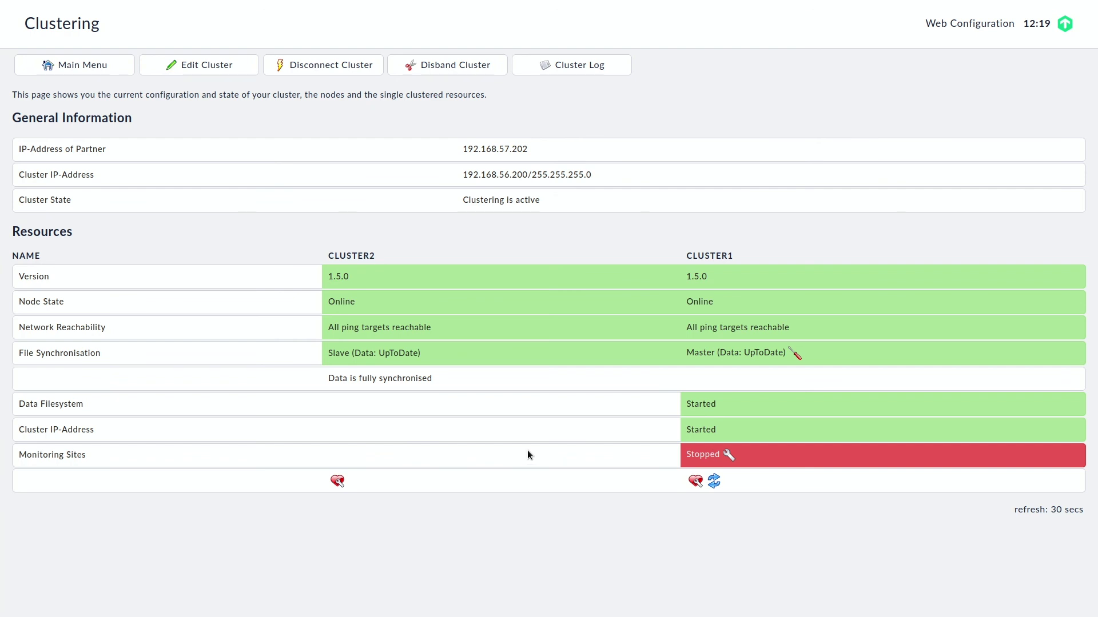
Upload and install check-mk-enterprise-2.0.0p23-3-x86_64.cma as the Checkmk version on cluster1
{"action": "left_click", "coordinate": [67, 67]}
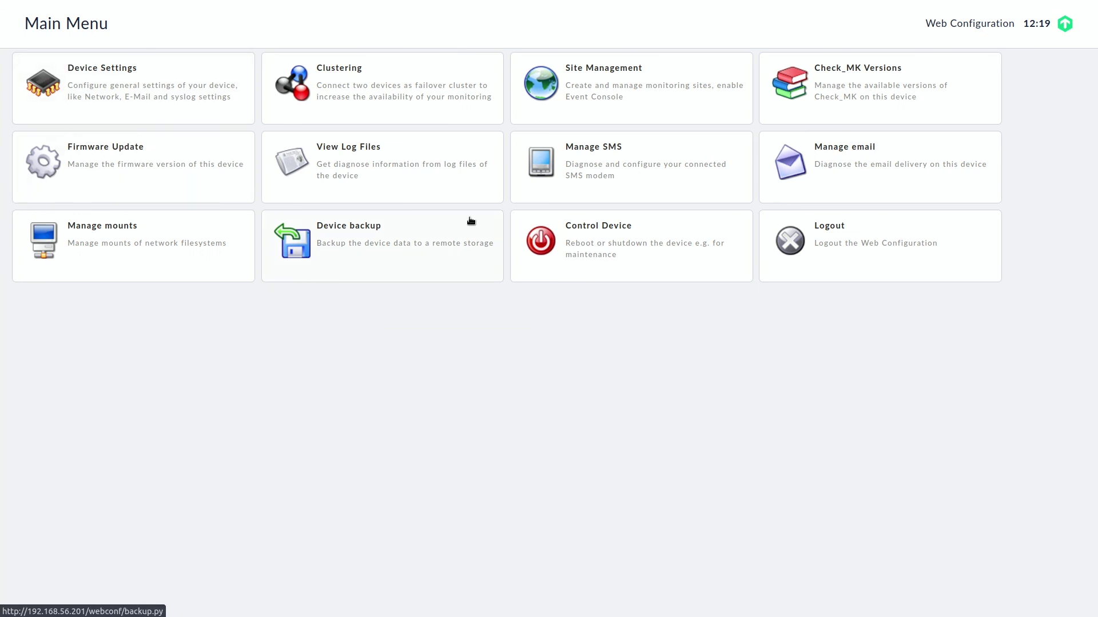
{"action": "left_click", "coordinate": [855, 99]}
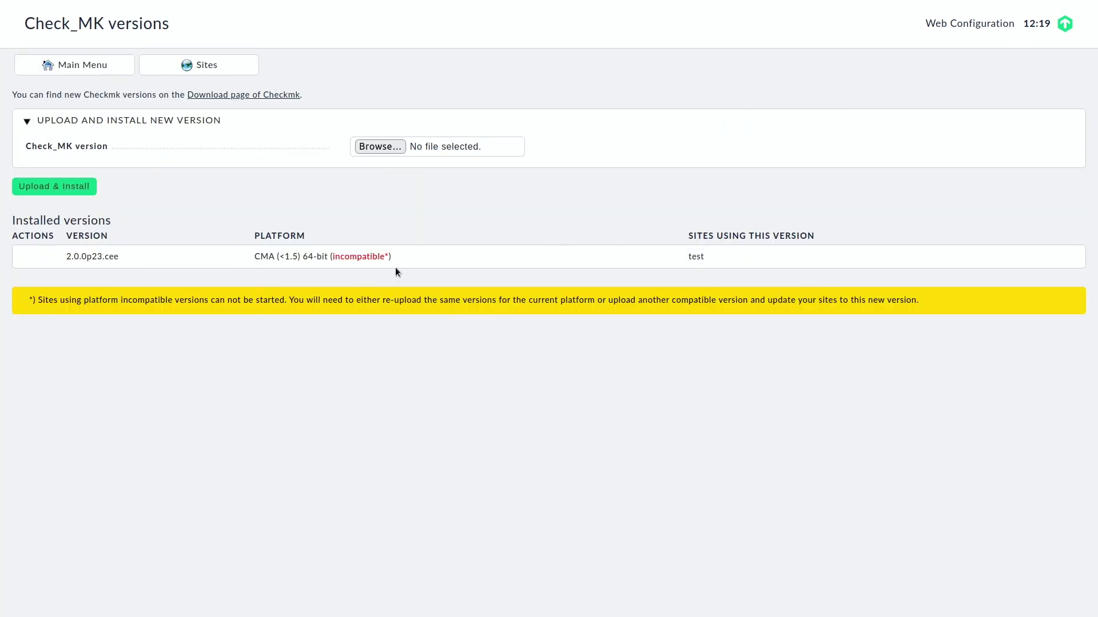
{"action": "left_click", "coordinate": [379, 146]}
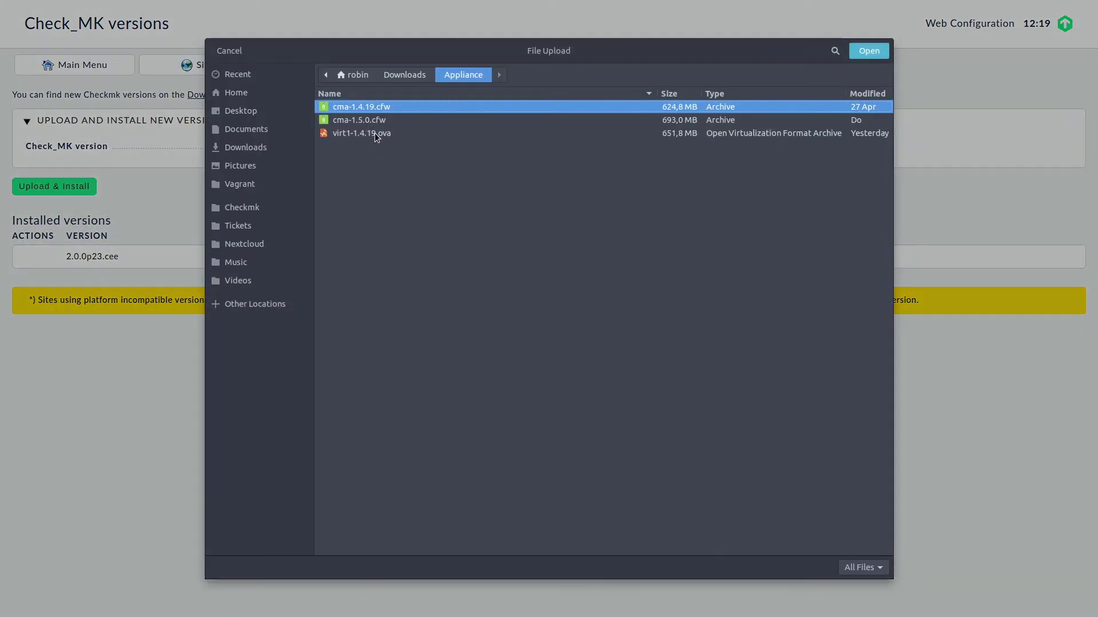
{"action": "left_click", "coordinate": [407, 75]}
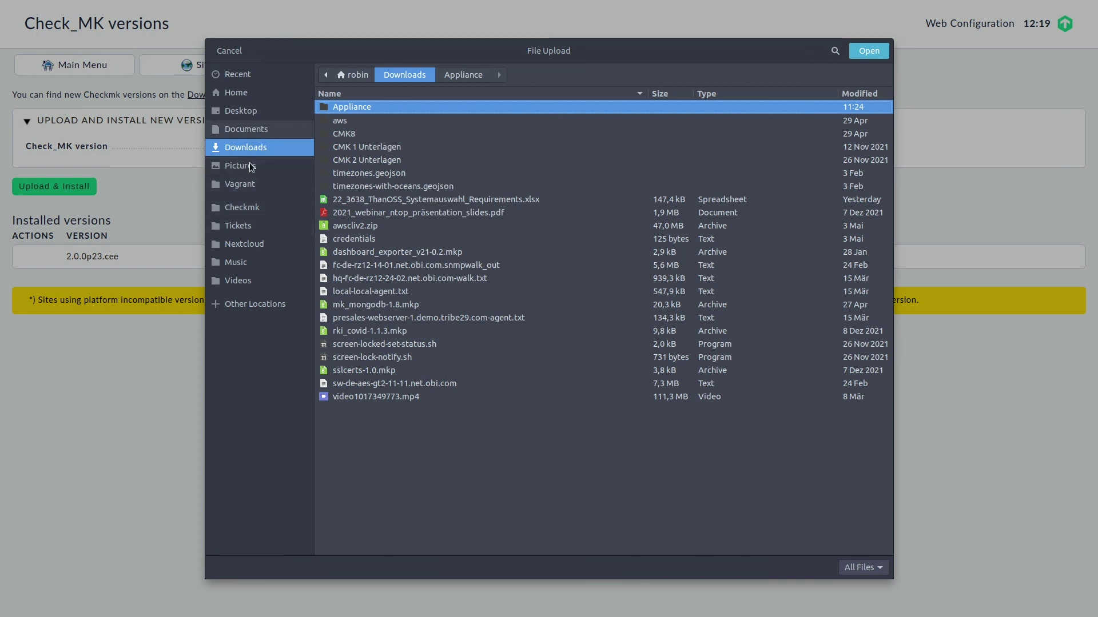
{"action": "left_click", "coordinate": [260, 93]}
{"action": "double_click", "coordinate": [378, 238]}
{"action": "double_click", "coordinate": [354, 106]}
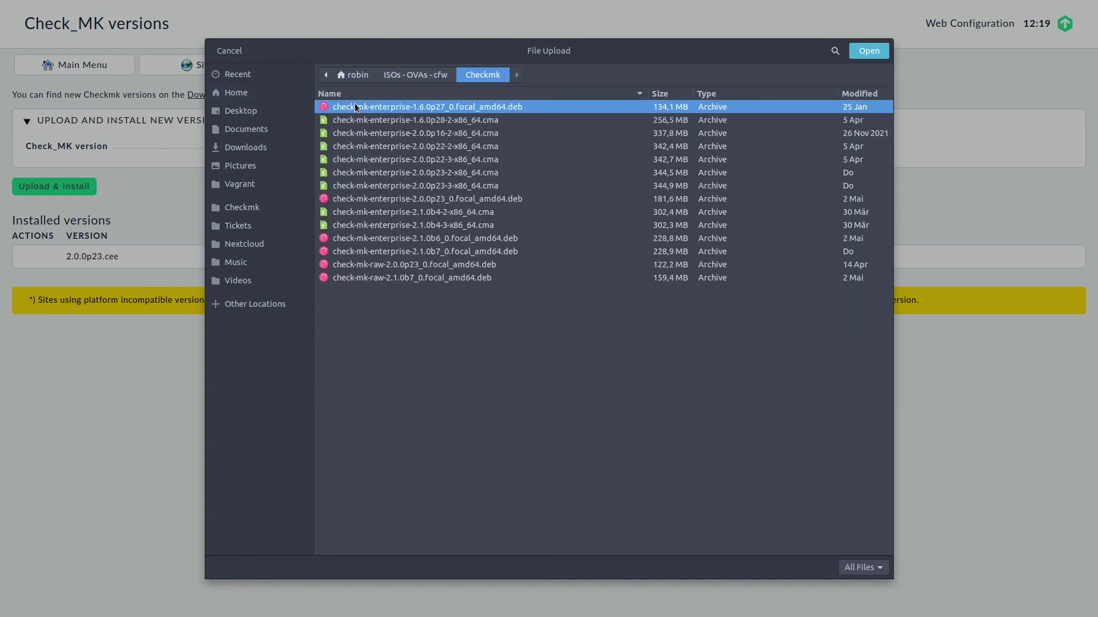
{"action": "double_click", "coordinate": [464, 185]}
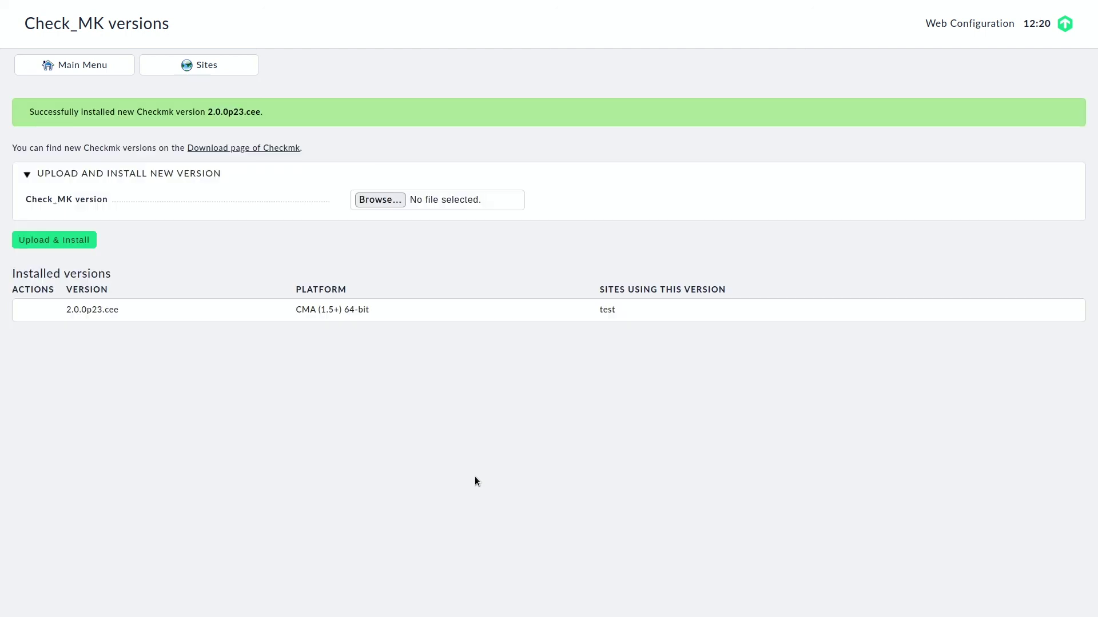
Check the status of the test site in the site management and return to the clustering page
{"action": "left_click", "coordinate": [203, 68]}
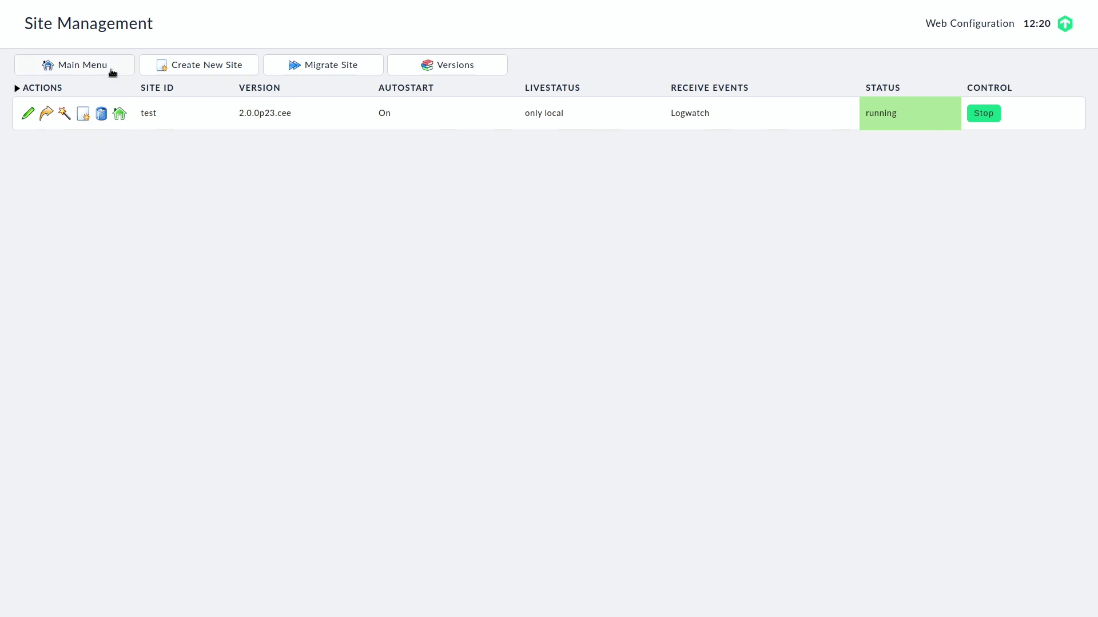
{"action": "left_click", "coordinate": [83, 65]}
{"action": "left_click", "coordinate": [368, 102]}
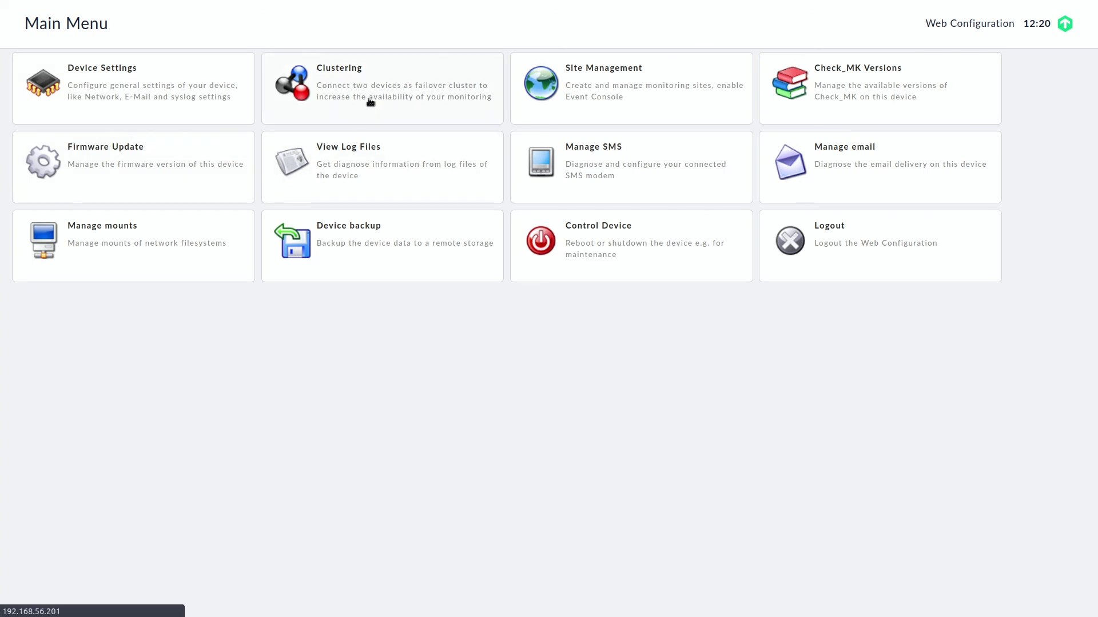